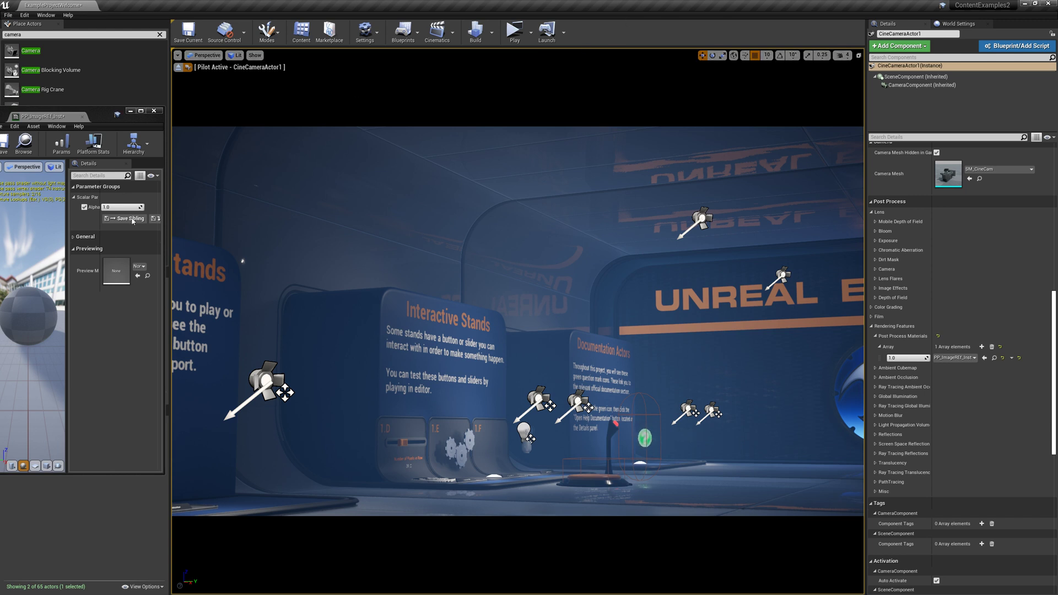
Slide the instance's Alpha from 1.0 to 0.0, fading the camera view into the harbour painting
{"action": "mouse_move", "coordinate": [131, 210]}
{"action": "left_mouse_down"}
{"action": "mouse_move", "coordinate": [104, 210]}
{"action": "mouse_move", "coordinate": [131, 209]}
{"action": "left_mouse_up"}
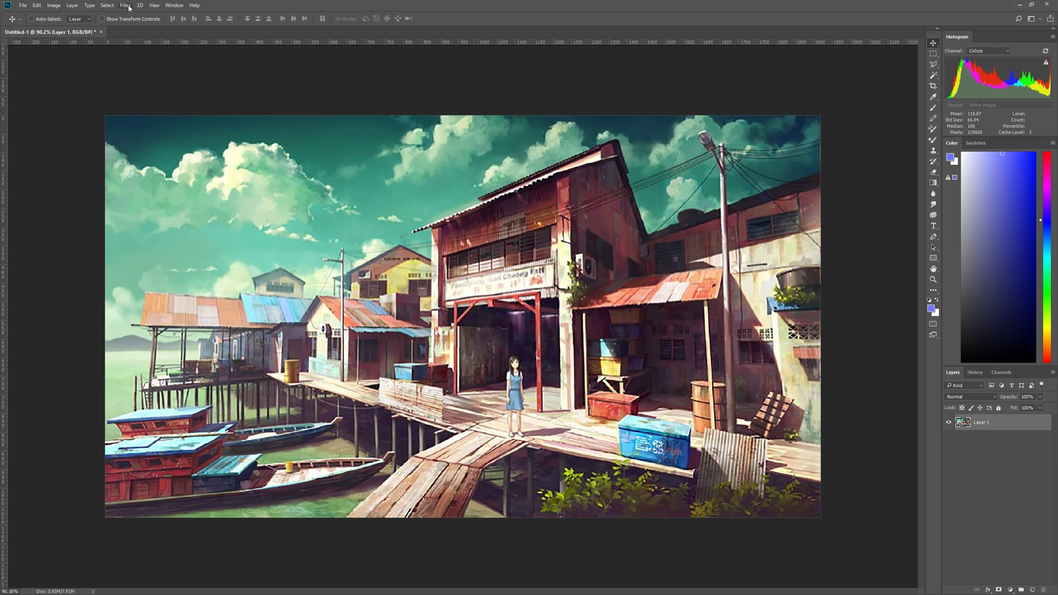
Check in Canvas Size that the painting measures 1920 × 1080 pixels, keeping it unchanged
{"action": "left_click", "coordinate": [54, 6]}
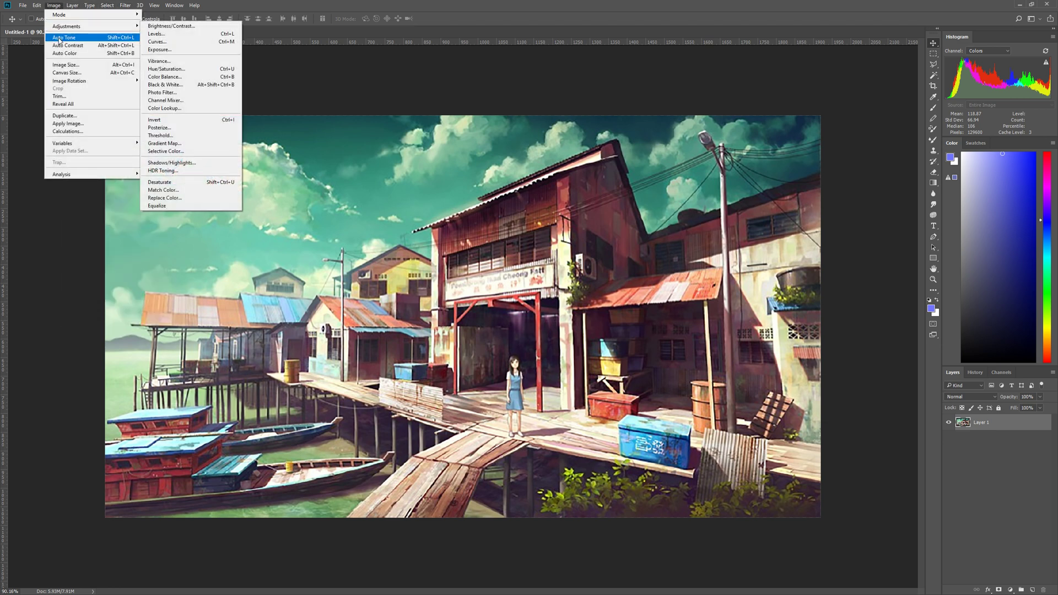
{"action": "left_click", "coordinate": [67, 73]}
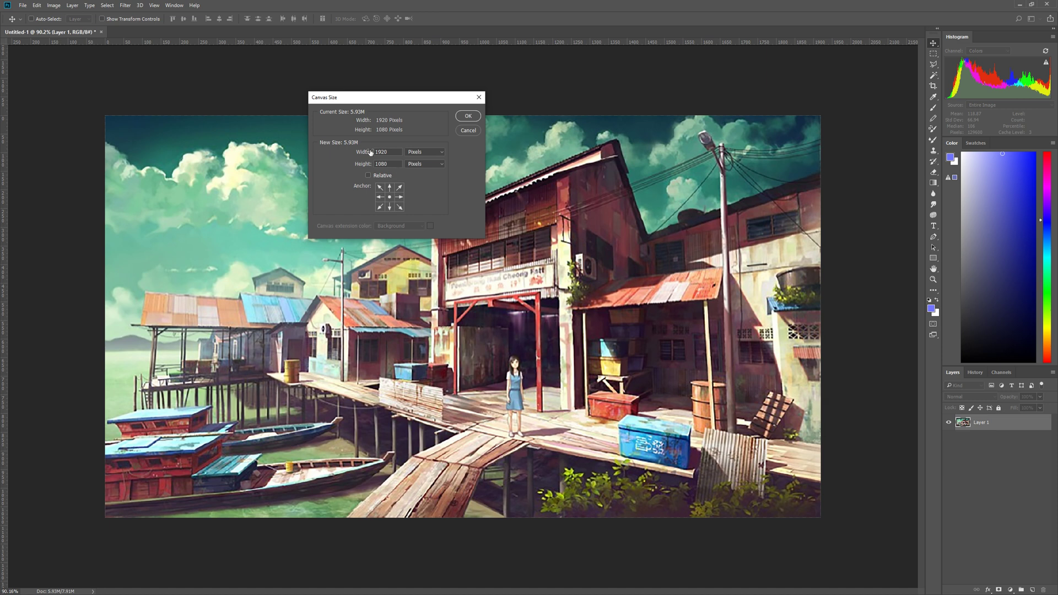
{"action": "left_click", "coordinate": [472, 118]}
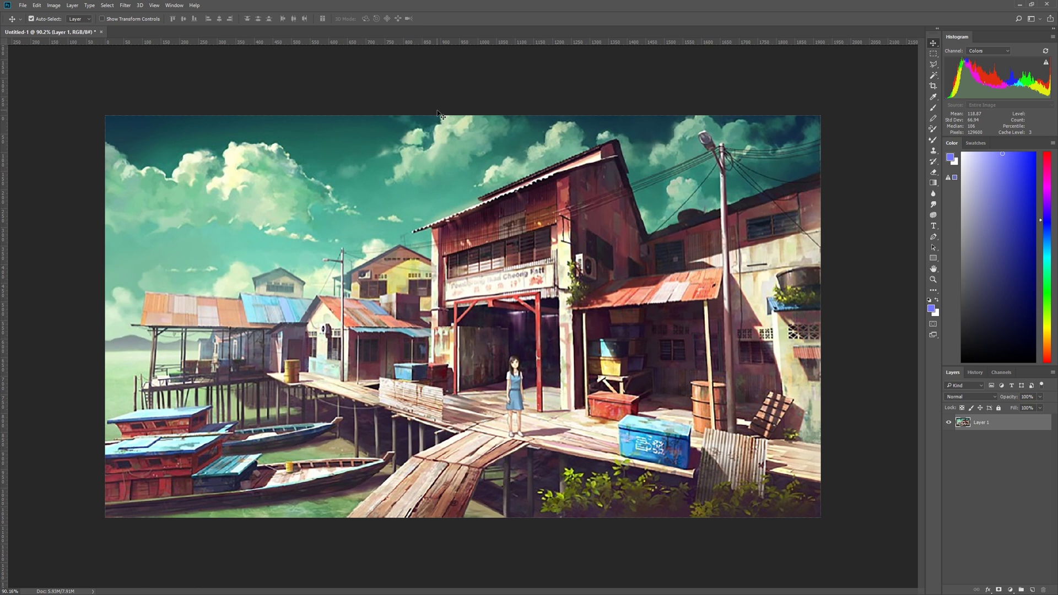
Save the painting as a Targa named Reference.tga with 24 bits/pixel
{"action": "key", "text": "ctrl+s"}
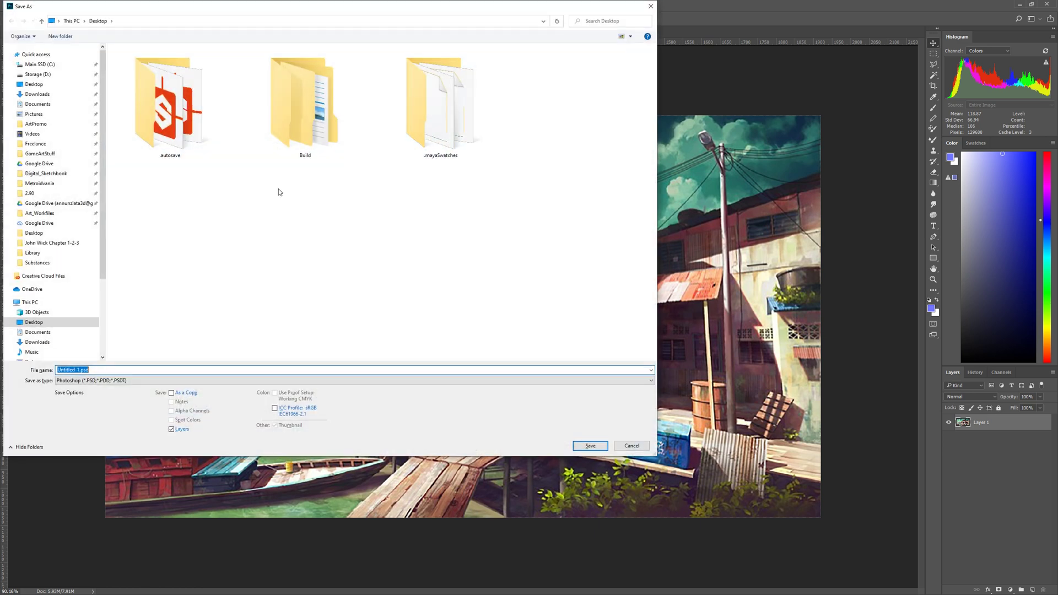
{"action": "left_click", "coordinate": [137, 382]}
{"action": "left_click", "coordinate": [71, 513]}
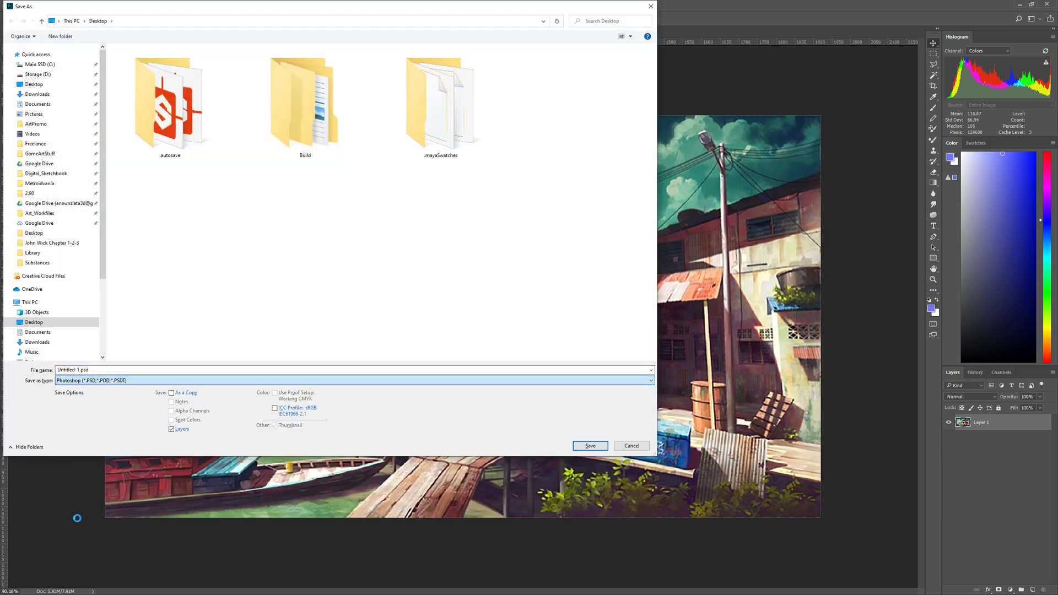
{"action": "key", "text": "shift+Tab"}
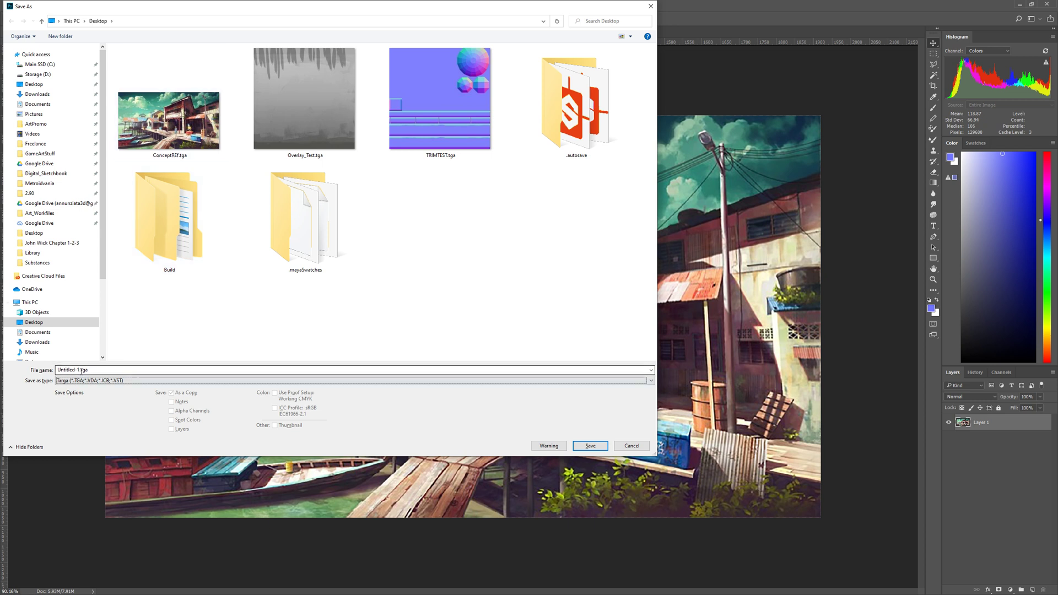
{"action": "type", "text": "Reference"}
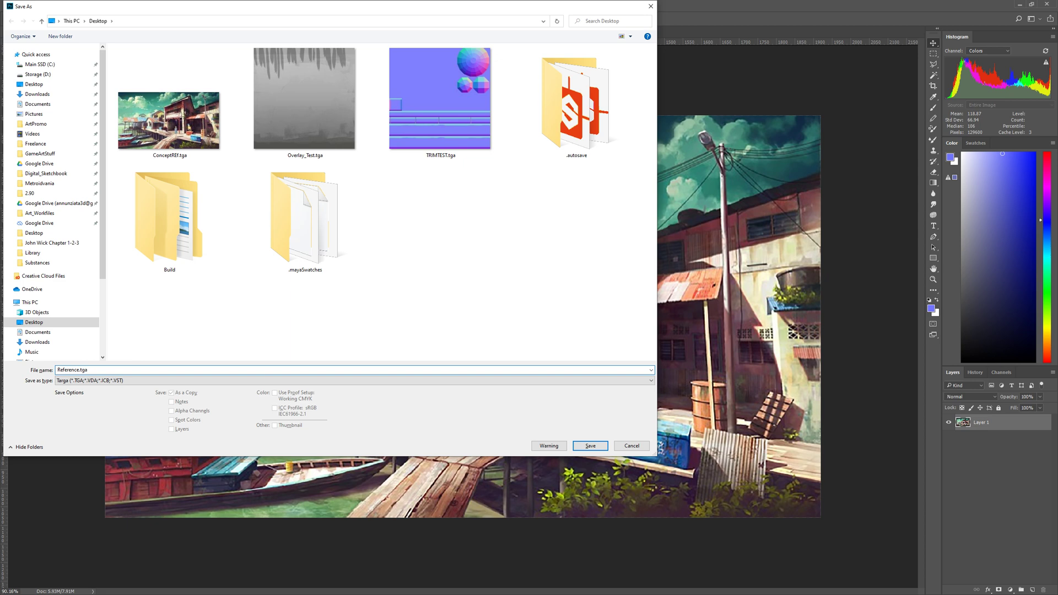
{"action": "key", "text": "Return"}
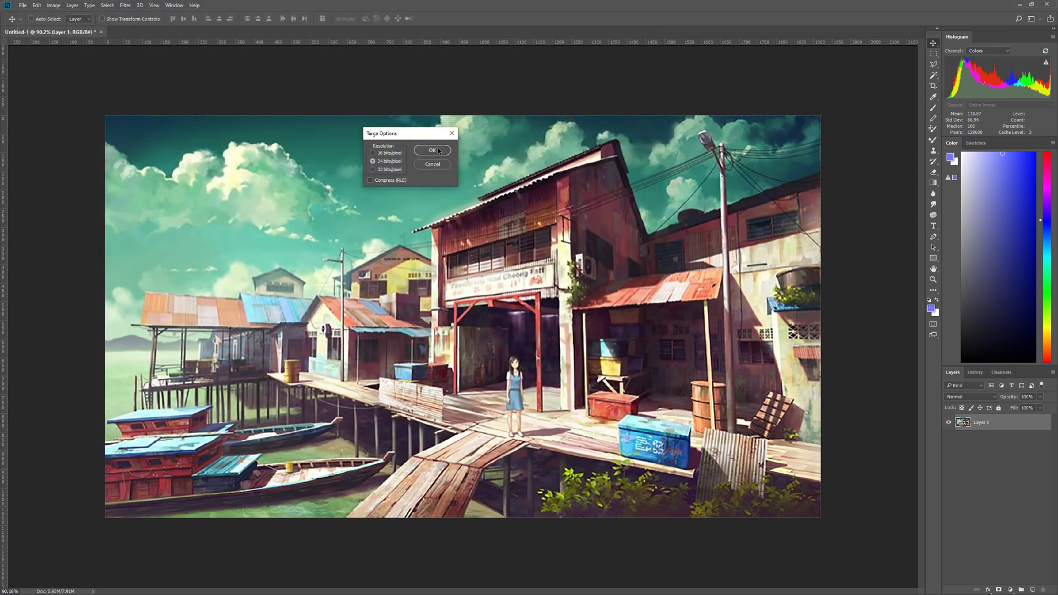
{"action": "left_click", "coordinate": [438, 151]}
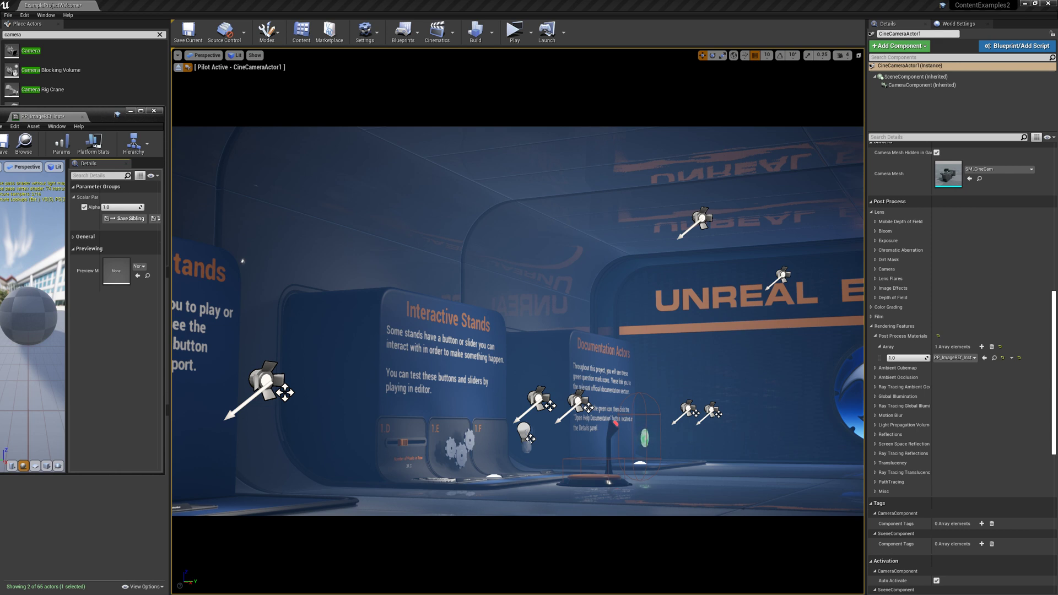
Browse to the DemoRoom folder and import Reference.tga as a texture
{"action": "left_click", "coordinate": [117, 115]}
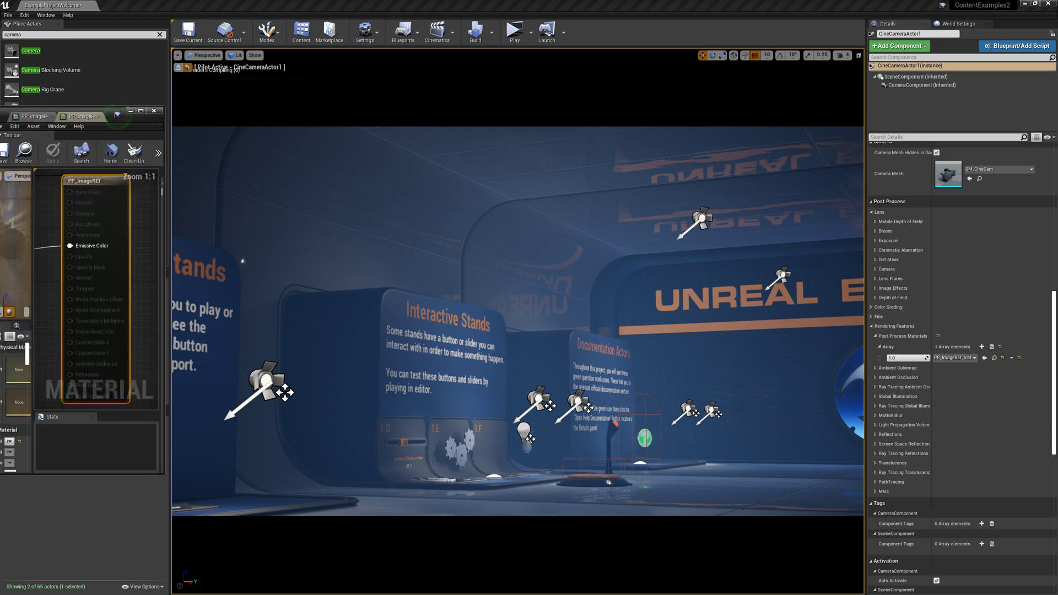
{"action": "left_click", "coordinate": [301, 30]}
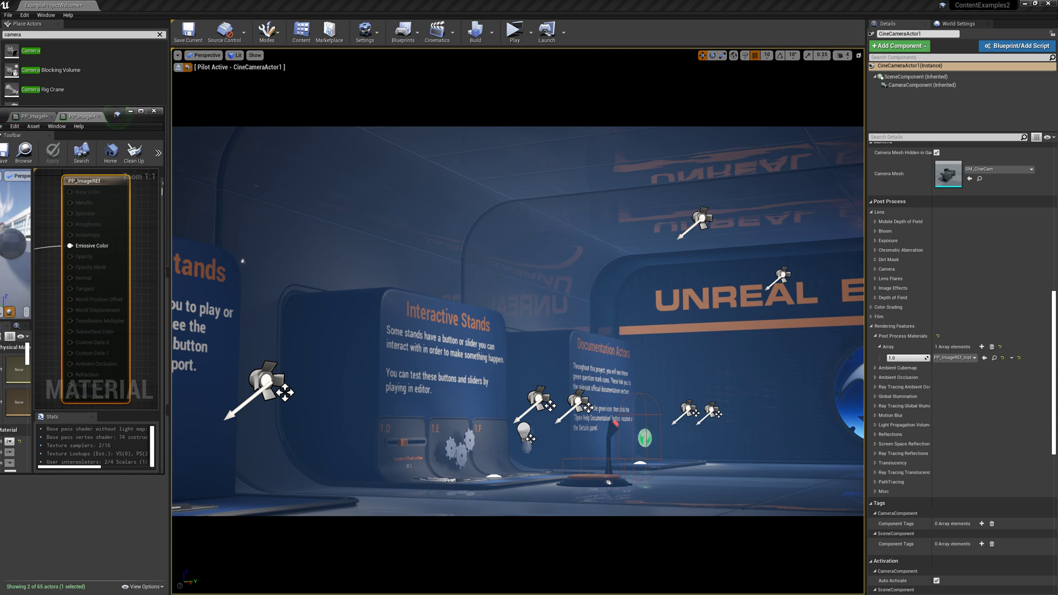
{"action": "left_click", "coordinate": [418, 158]}
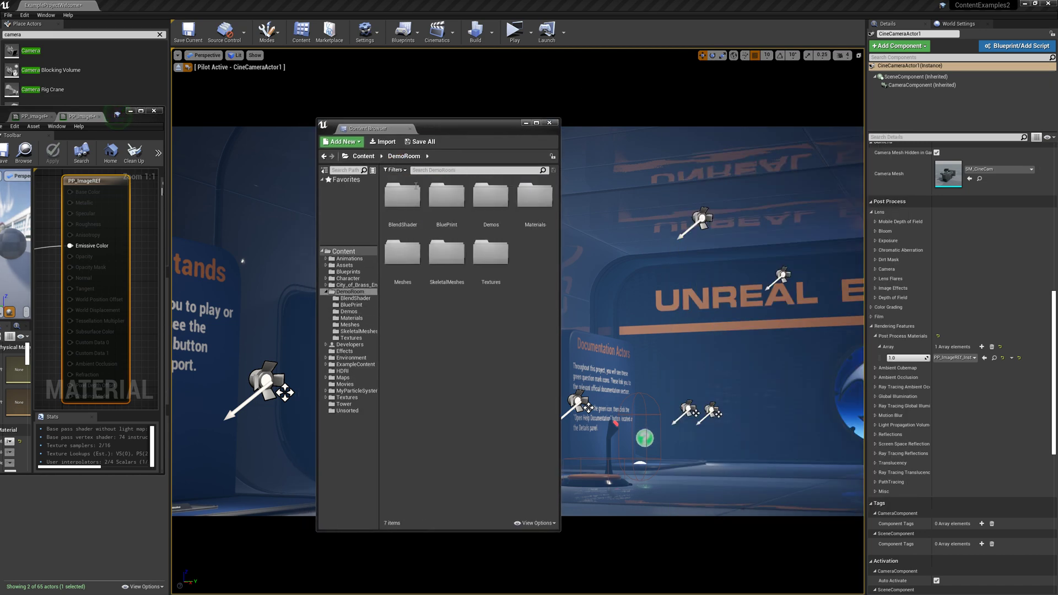
{"action": "right_click", "coordinate": [462, 339]}
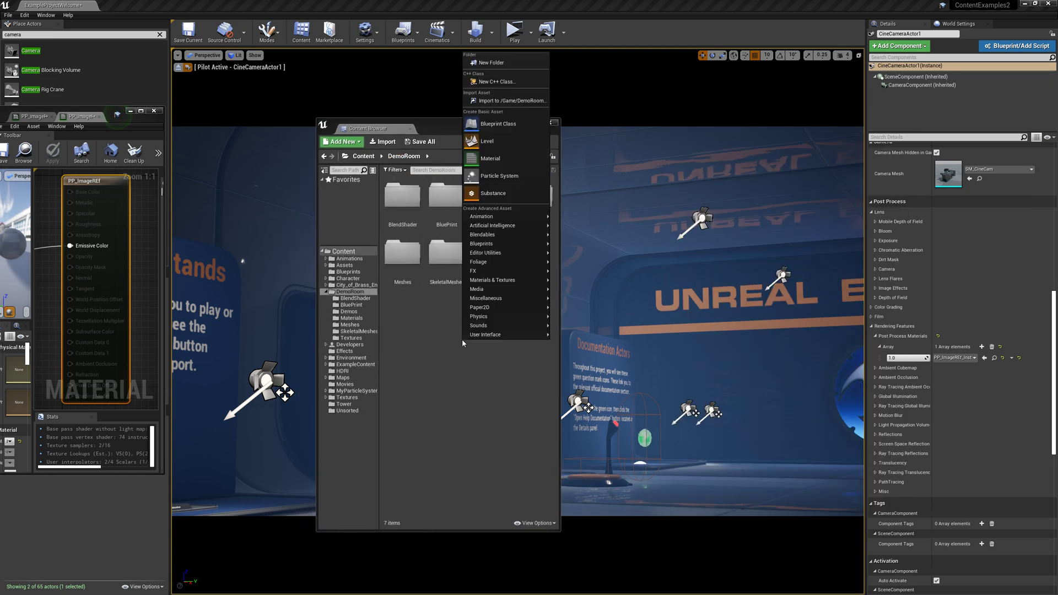
{"action": "left_click", "coordinate": [517, 99]}
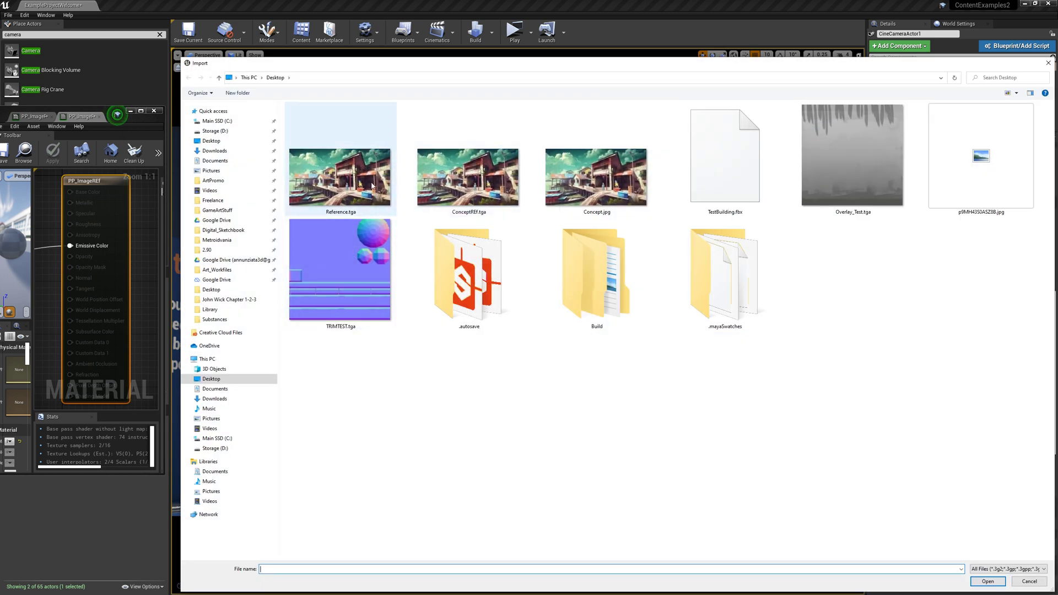
{"action": "left_click", "coordinate": [372, 187]}
{"action": "double_click", "coordinate": [372, 186]}
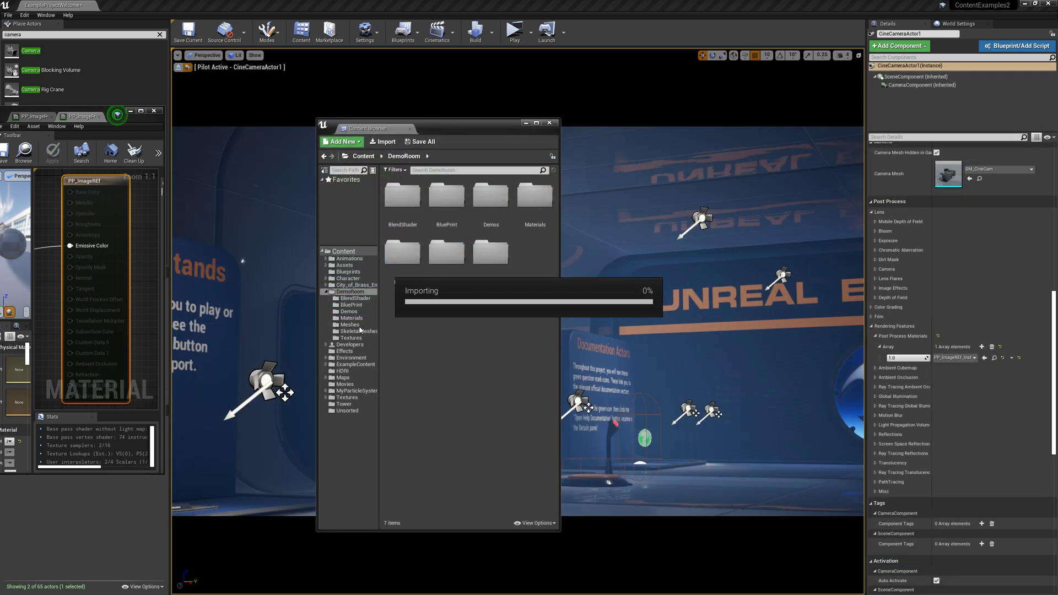
Create a new material in DemoRoom named PP_Reference
{"action": "right_click", "coordinate": [438, 325]}
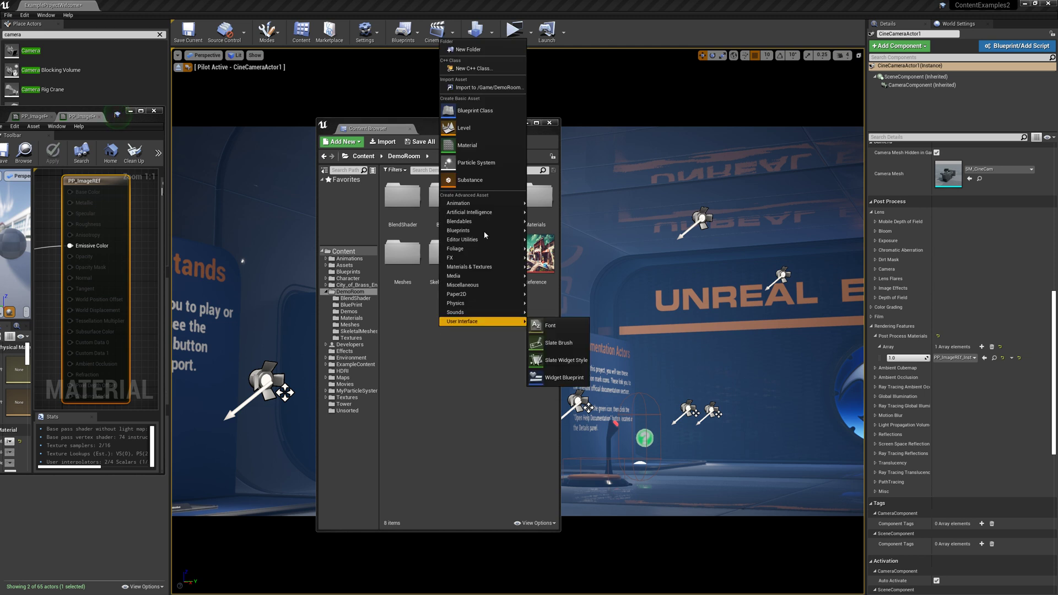
{"action": "left_click", "coordinate": [495, 154]}
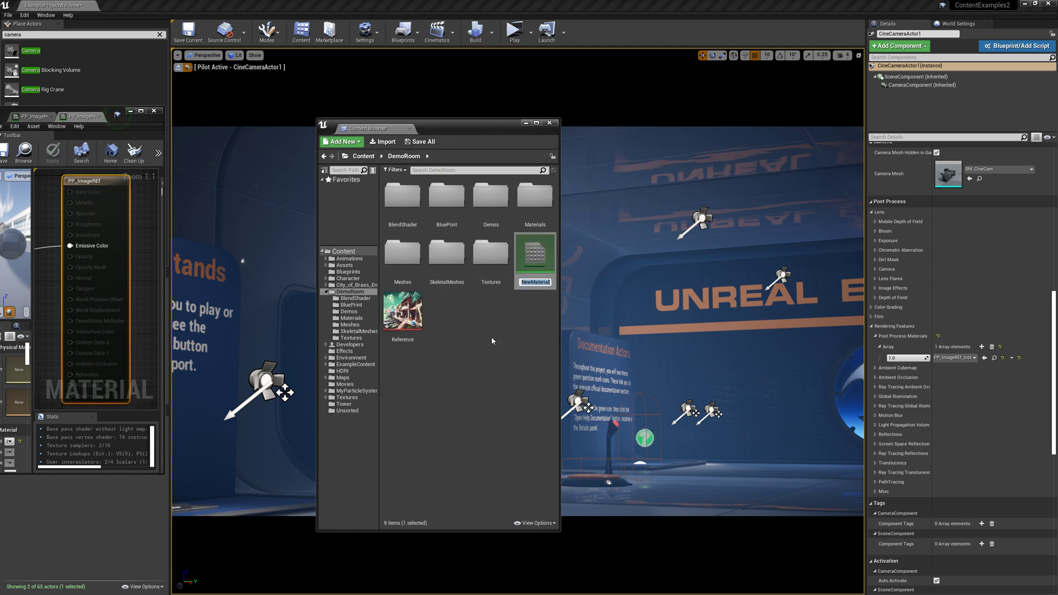
{"action": "type", "text": "PP_Reference"}
{"action": "key", "text": "Return"}
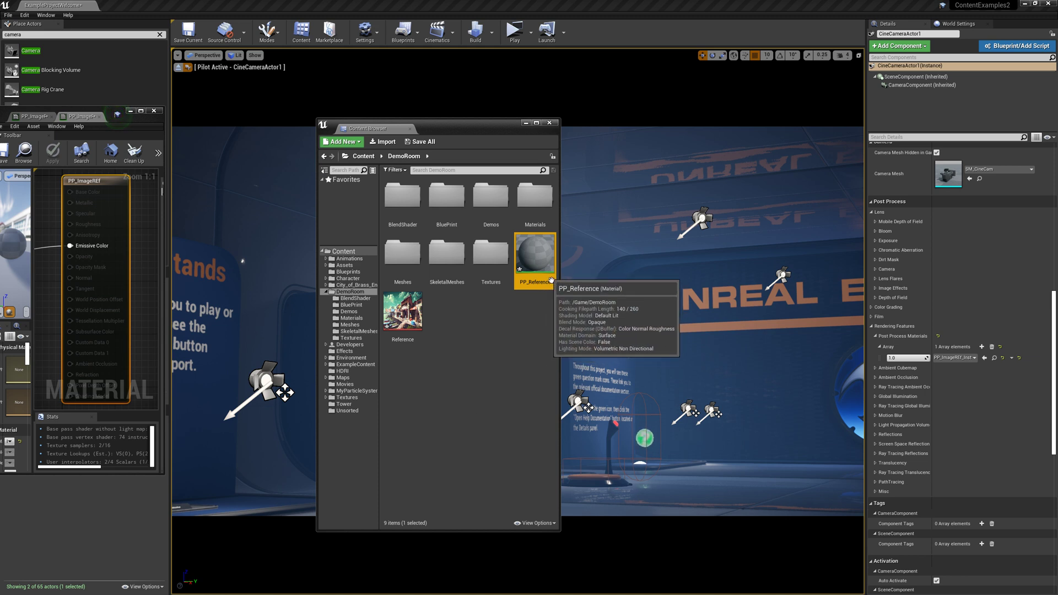
Open PP_Reference in its own maximised material editor window
{"action": "double_click", "coordinate": [535, 259]}
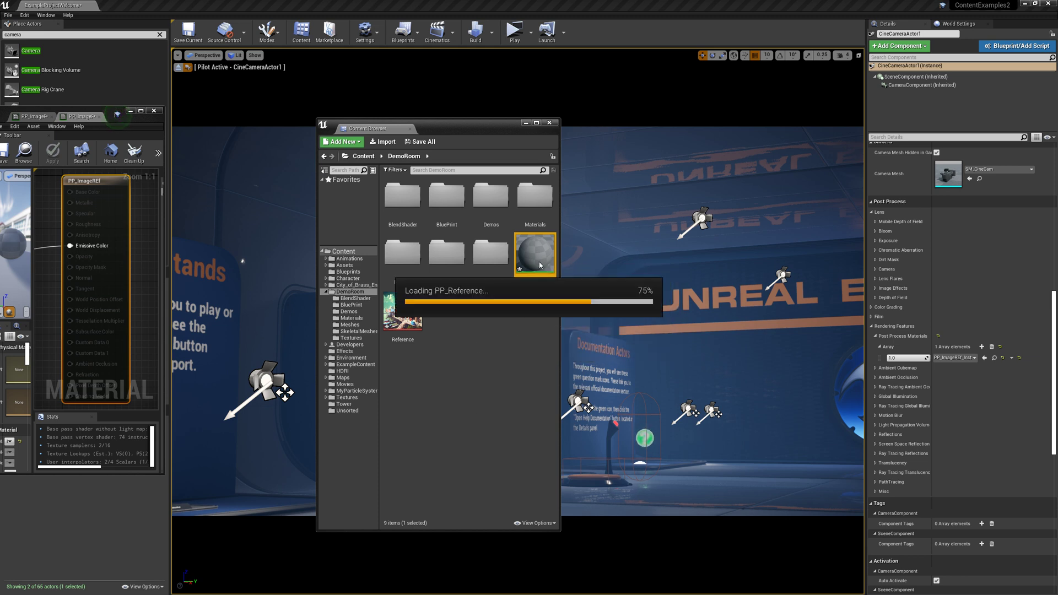
{"action": "left_click_drag", "start_coordinate": [88, 116], "coordinate": [443, 128]}
{"action": "left_click", "coordinate": [536, 124]}
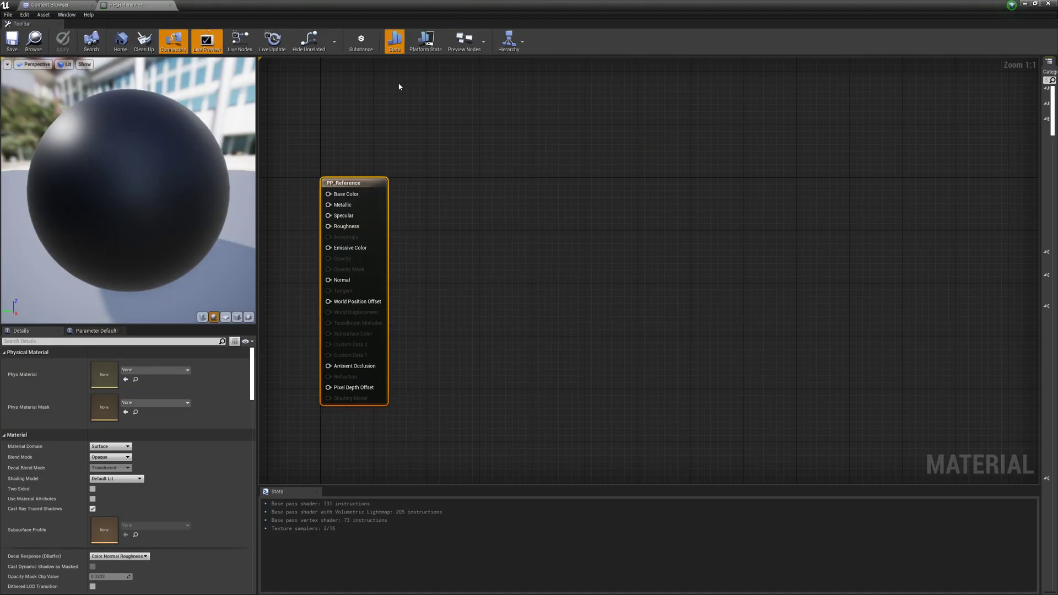
{"action": "right_click_drag", "start_coordinate": [482, 256], "coordinate": [883, 260]}
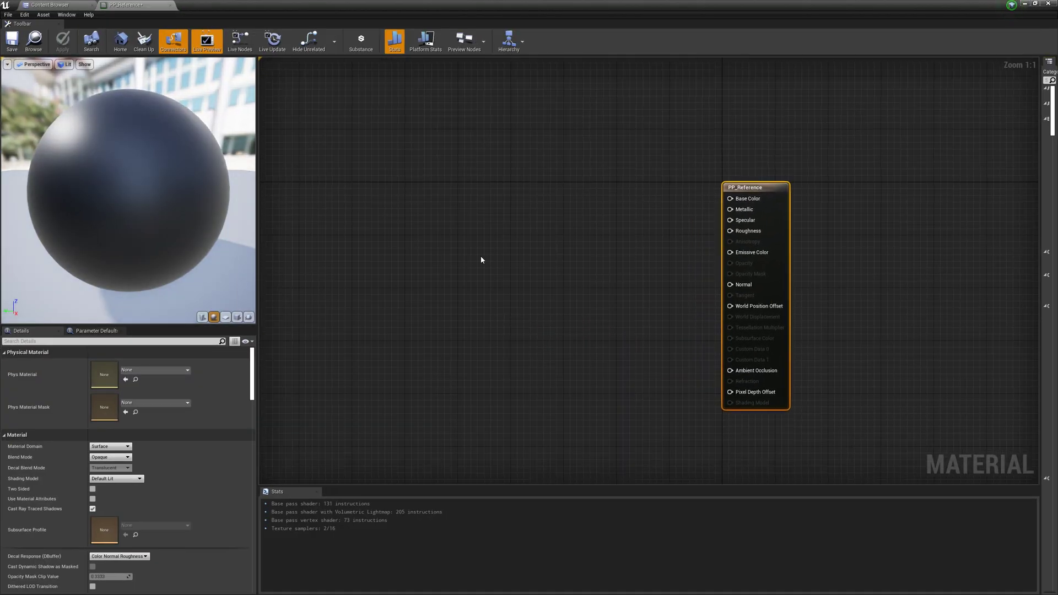
{"action": "left_click", "coordinate": [401, 257]}
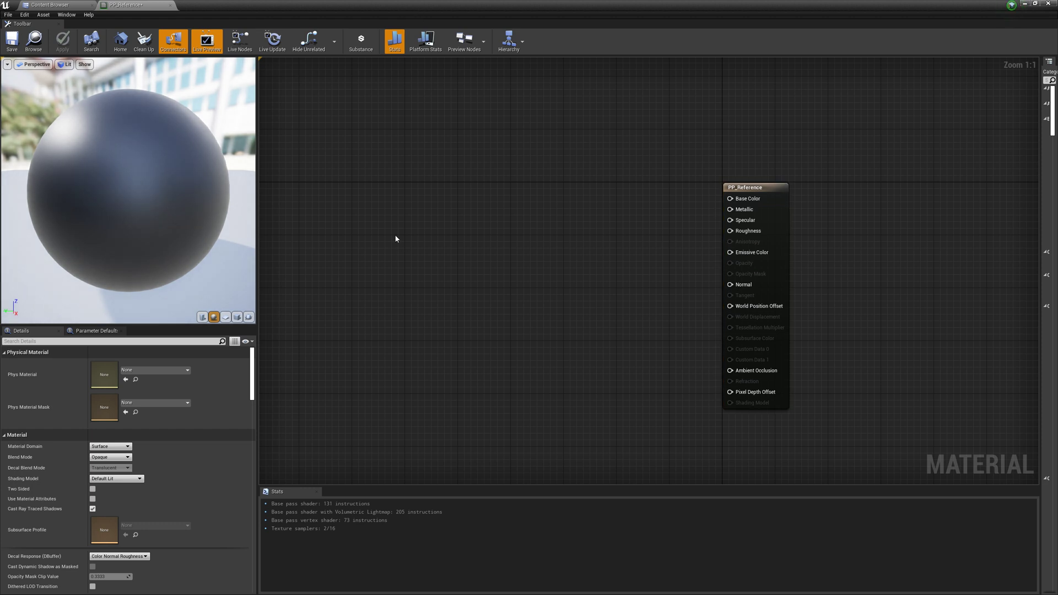
Add a Texture Sample using the Reference texture and wire its RGB to Emissive Color
{"action": "left_click", "coordinate": [396, 239]}
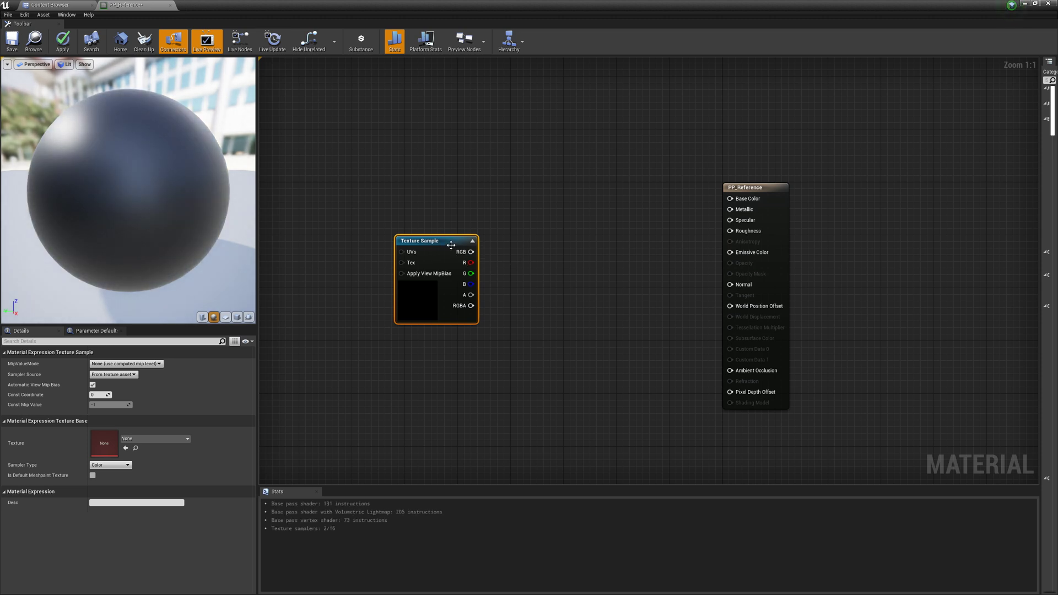
{"action": "left_click_drag", "start_coordinate": [448, 241], "coordinate": [464, 169]}
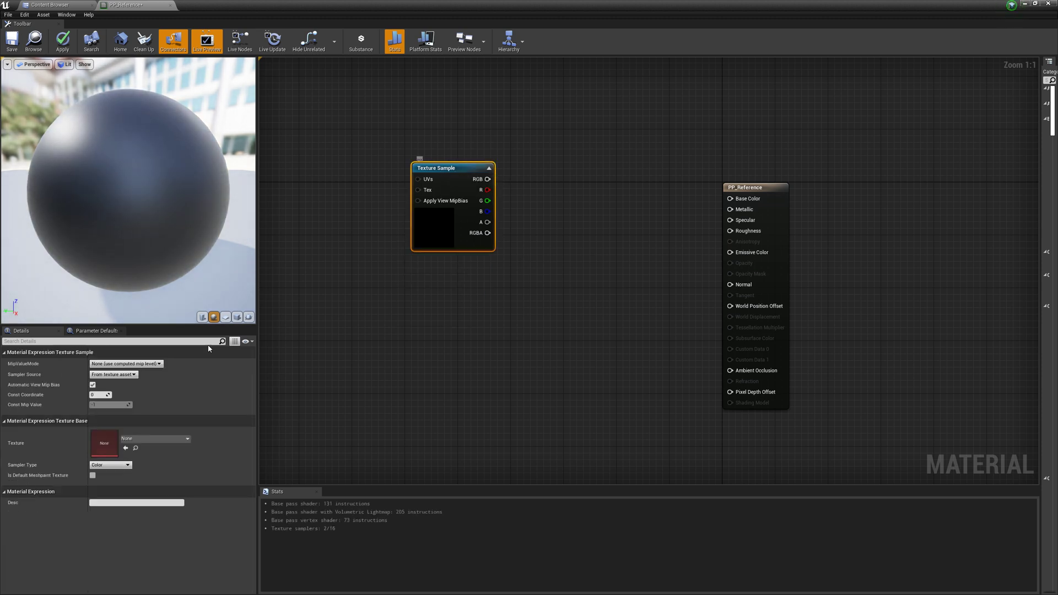
{"action": "left_click", "coordinate": [184, 440]}
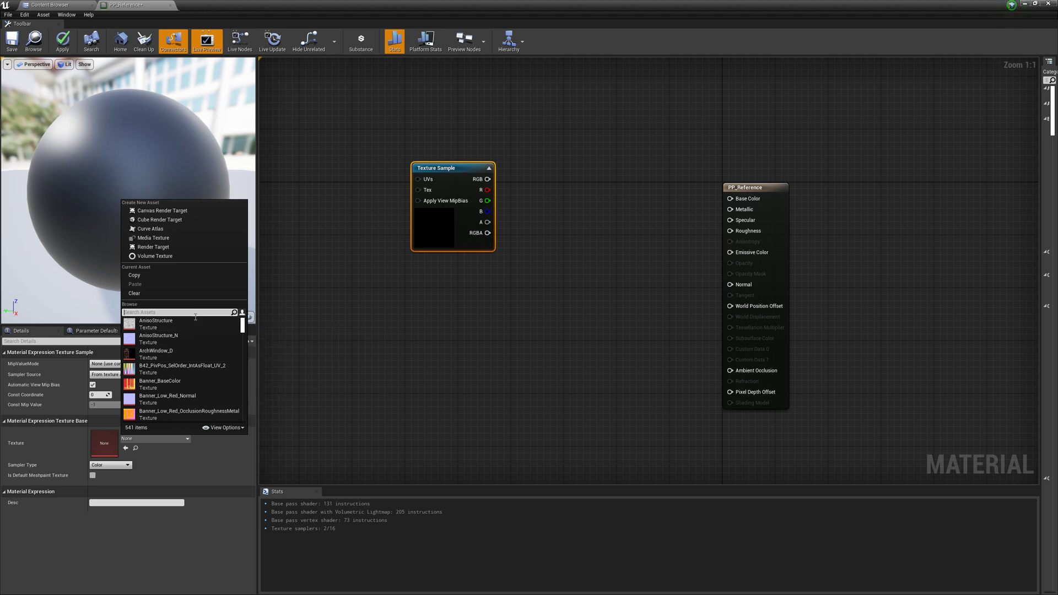
{"action": "type", "text": "refe"}
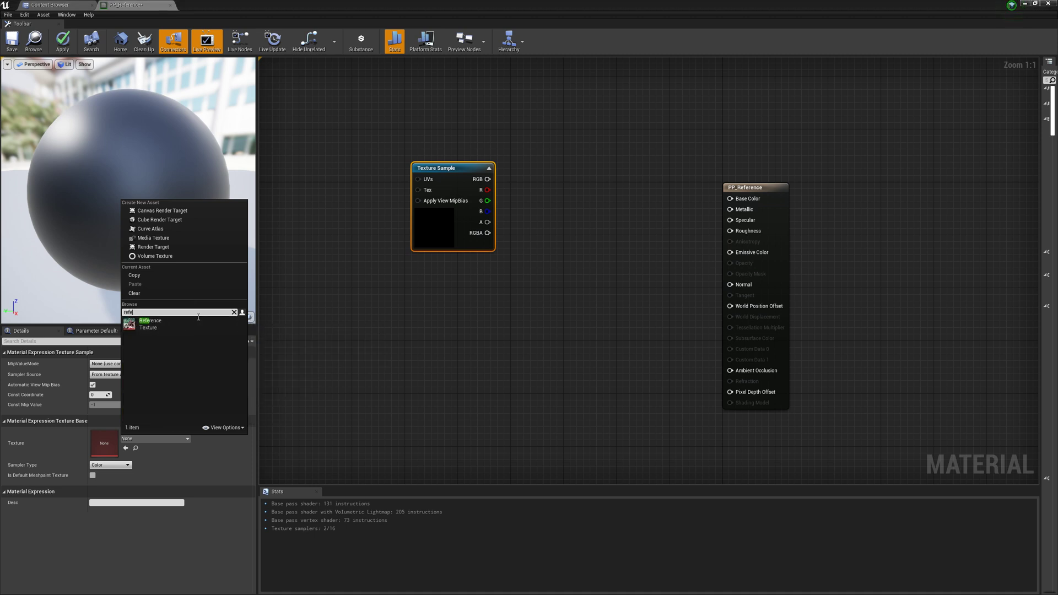
{"action": "left_click", "coordinate": [153, 329]}
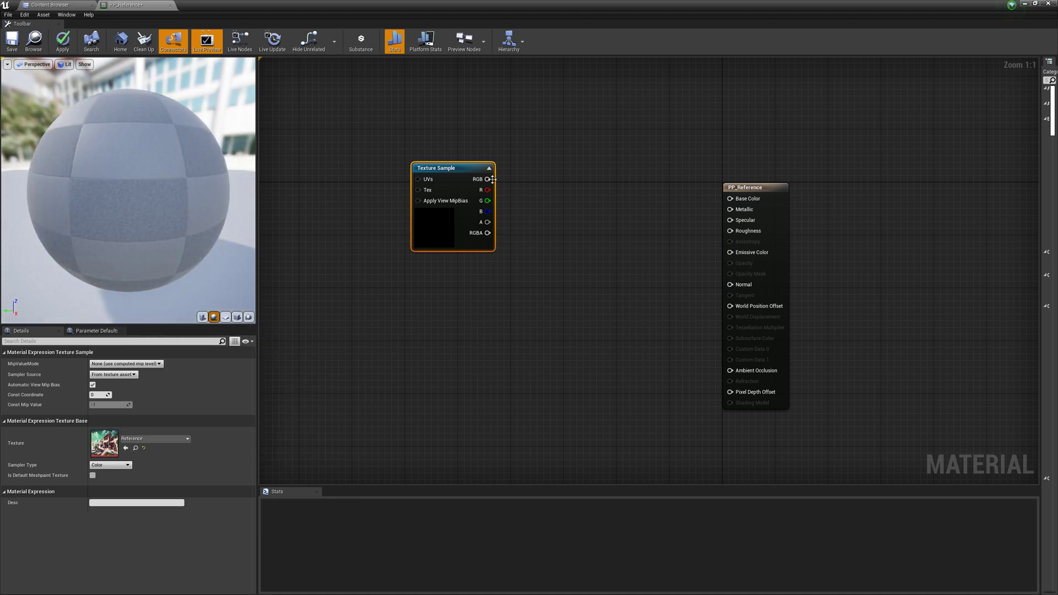
{"action": "left_click_drag", "start_coordinate": [488, 181], "coordinate": [730, 258]}
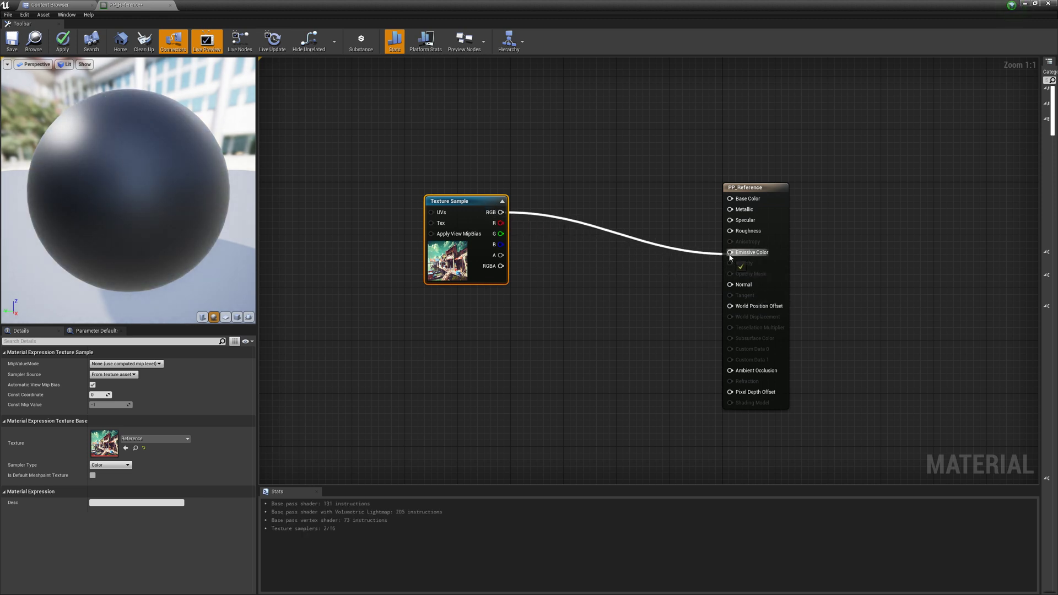
{"action": "left_click", "coordinate": [525, 333]}
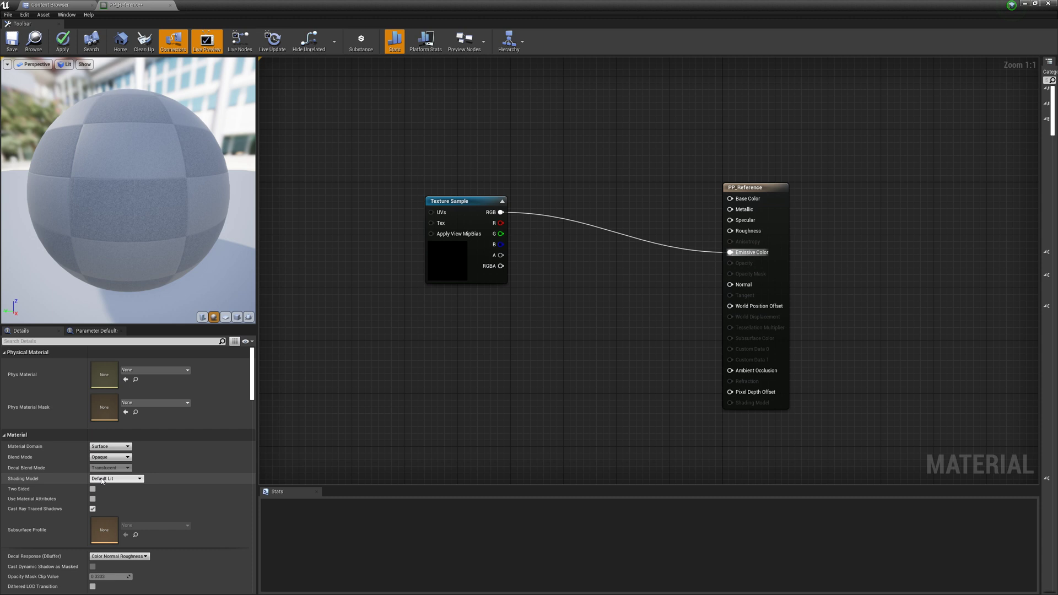
Set the Material Domain to Post Process and reposition the Texture Sample node
{"action": "left_click", "coordinate": [126, 447]}
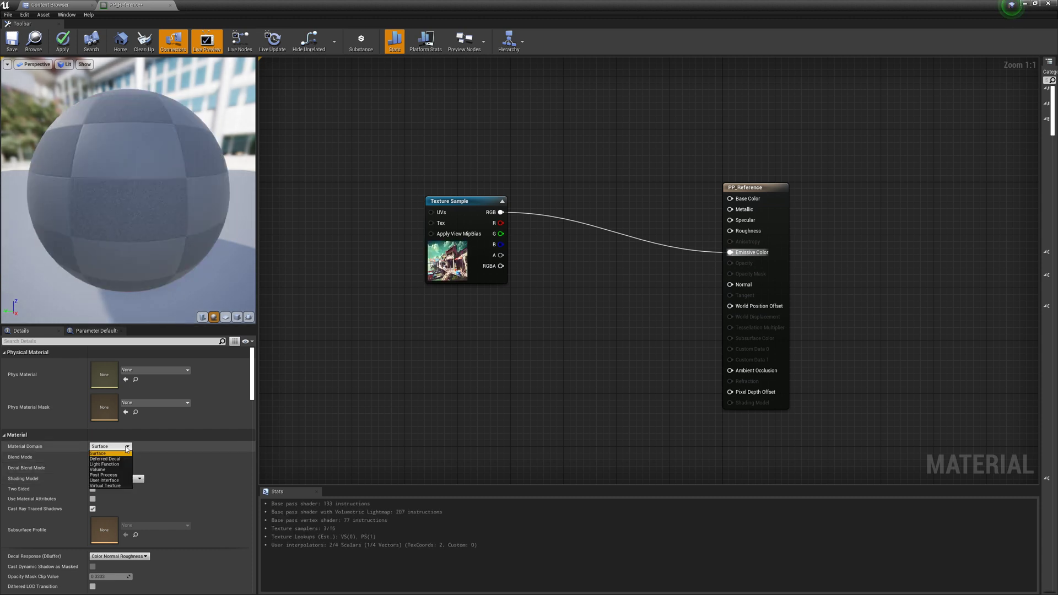
{"action": "left_click", "coordinate": [112, 476]}
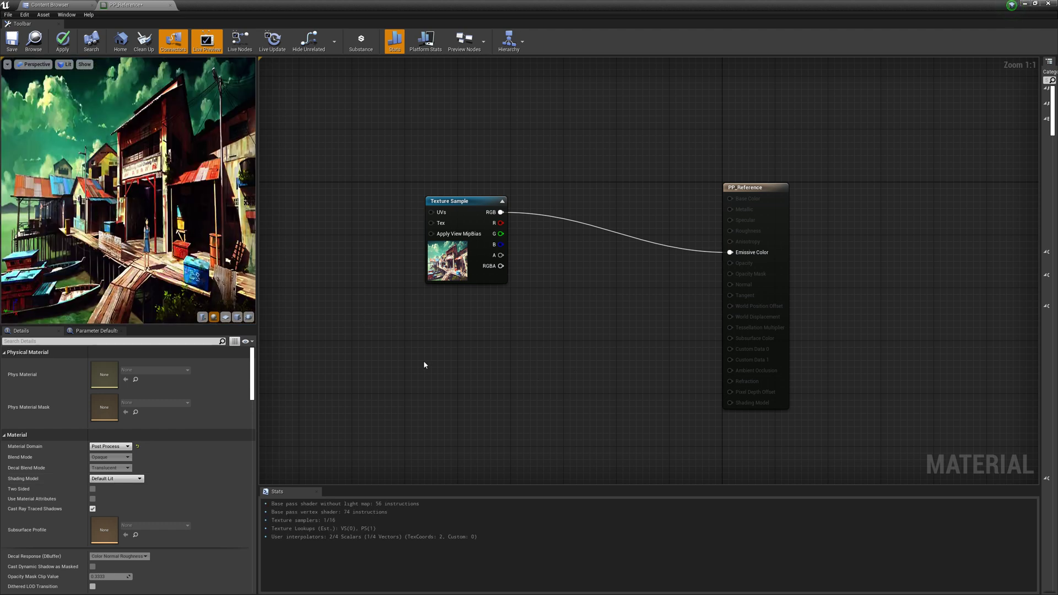
{"action": "left_click_drag", "start_coordinate": [462, 203], "coordinate": [481, 229]}
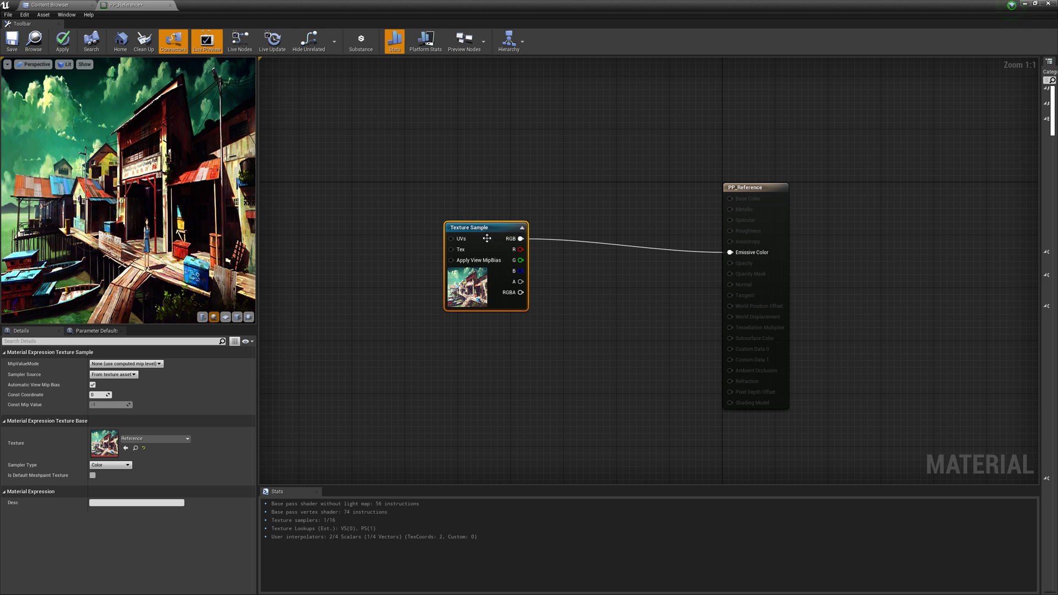
{"action": "left_click_drag", "start_coordinate": [494, 228], "coordinate": [453, 228]}
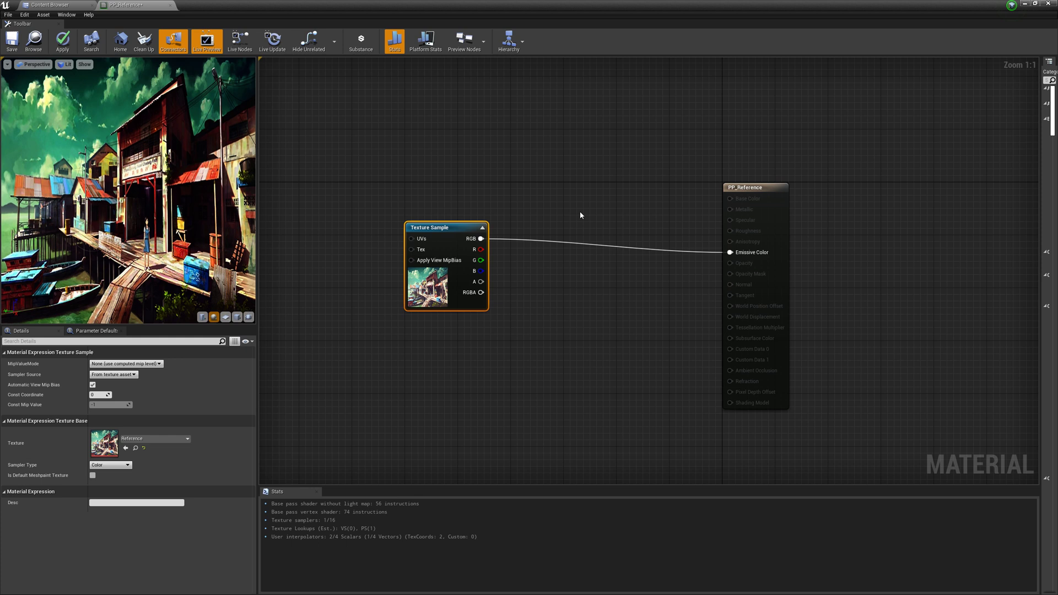
Add a Lerp node fed by the Texture Sample's RGB on input A
{"action": "left_click", "coordinate": [551, 214]}
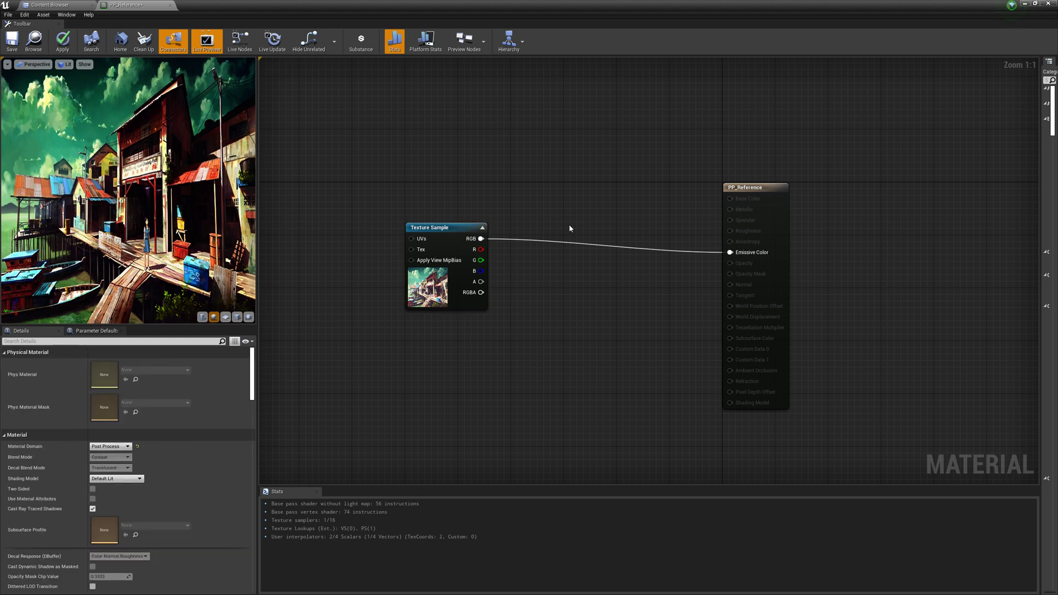
{"action": "left_click", "coordinate": [577, 223]}
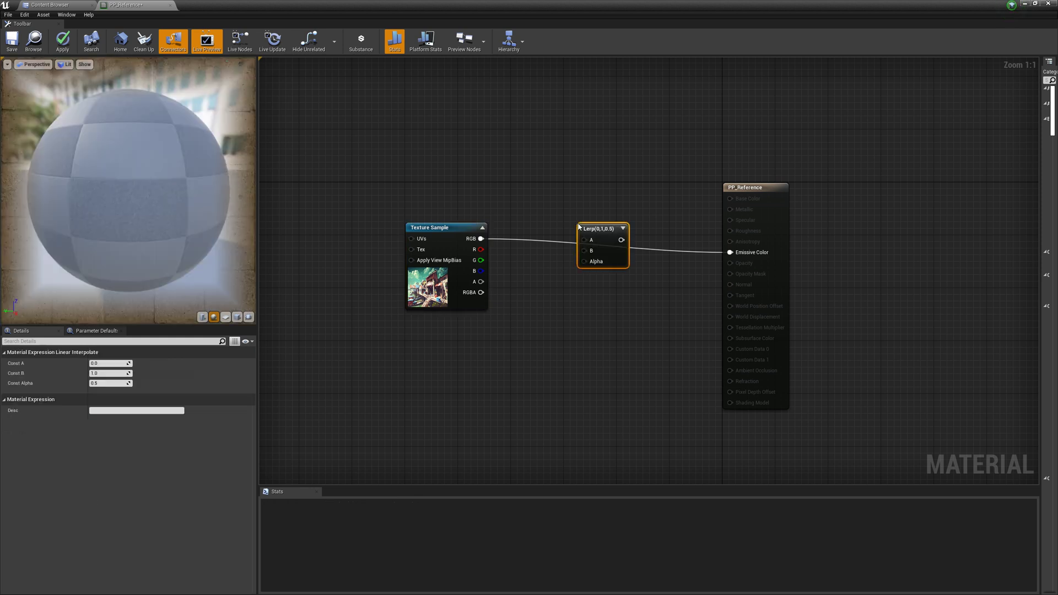
{"action": "left_click_drag", "start_coordinate": [488, 243], "coordinate": [642, 217]}
{"action": "left_click", "coordinate": [409, 399]}
Add a SceneTexture set to PostProcessInput0 into Lerp B, and route the Lerp to Emissive Color
{"action": "right_click", "coordinate": [401, 397]}
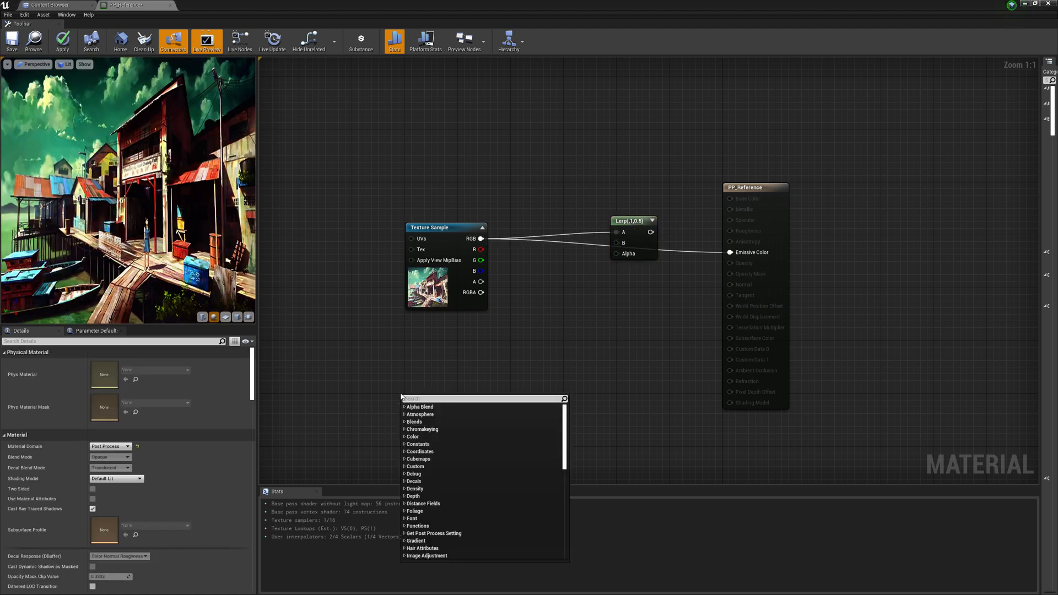
{"action": "type", "text": "scene"}
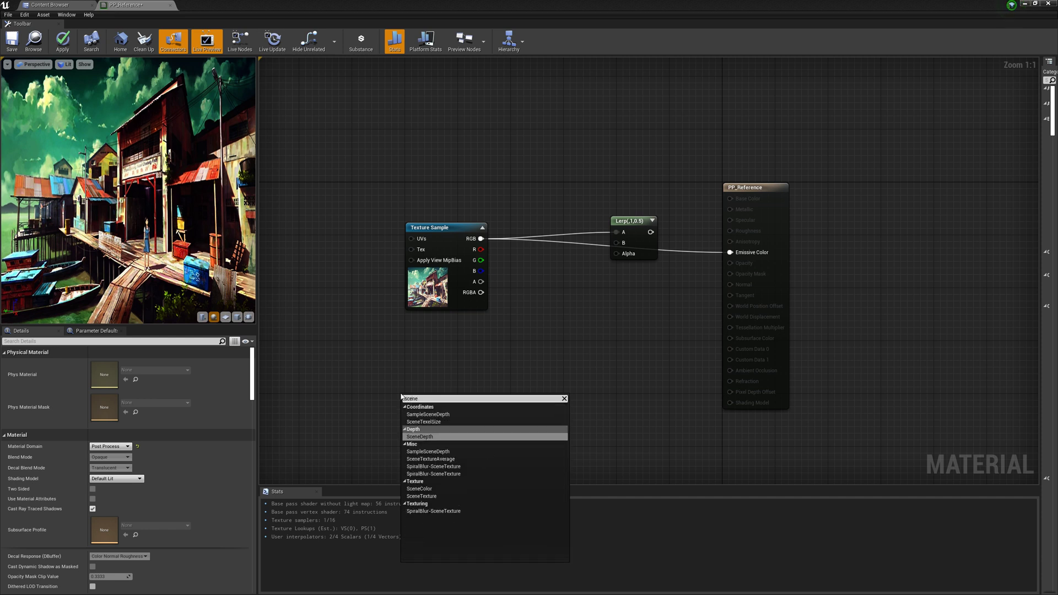
{"action": "type", "text": " tex"}
{"action": "left_click", "coordinate": [423, 474]}
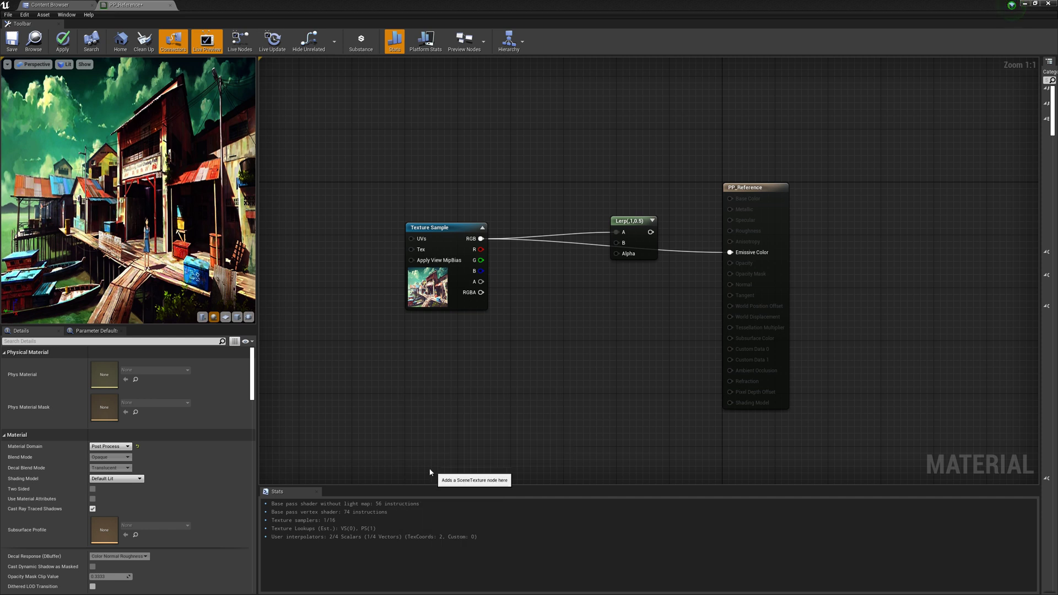
{"action": "left_click_drag", "start_coordinate": [449, 416], "coordinate": [453, 341]}
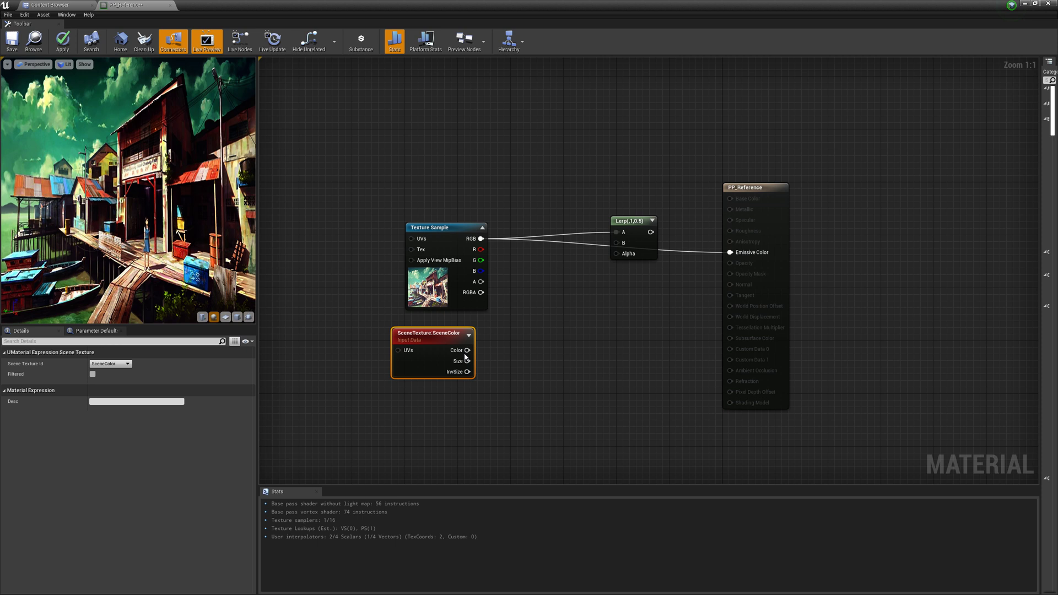
{"action": "left_click", "coordinate": [126, 364]}
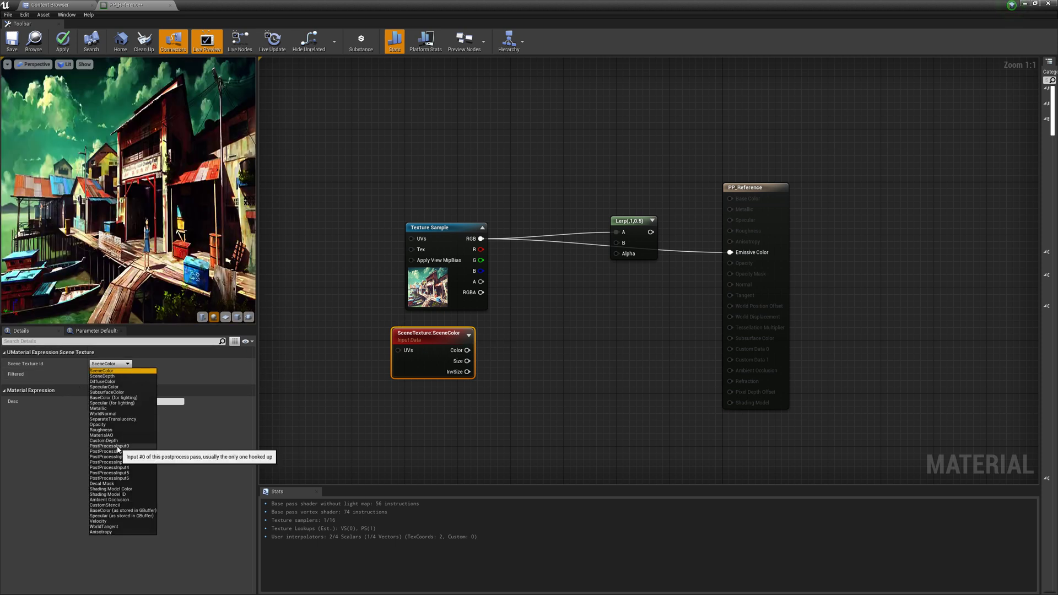
{"action": "left_click", "coordinate": [116, 447]}
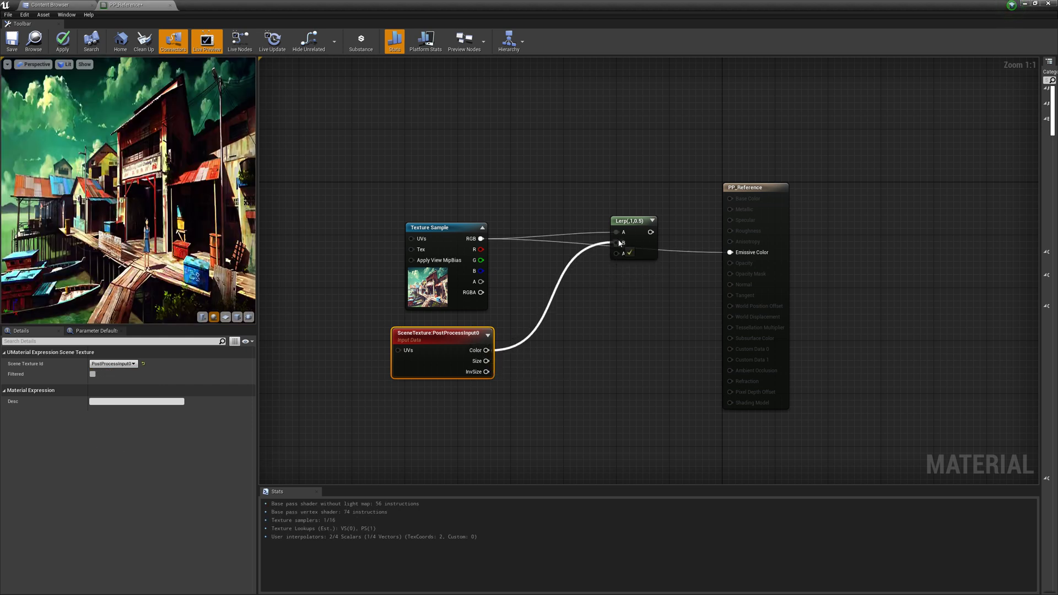
{"action": "left_click_drag", "start_coordinate": [619, 243], "coordinate": [730, 252]}
{"action": "left_click_drag", "start_coordinate": [631, 221], "coordinate": [644, 228]}
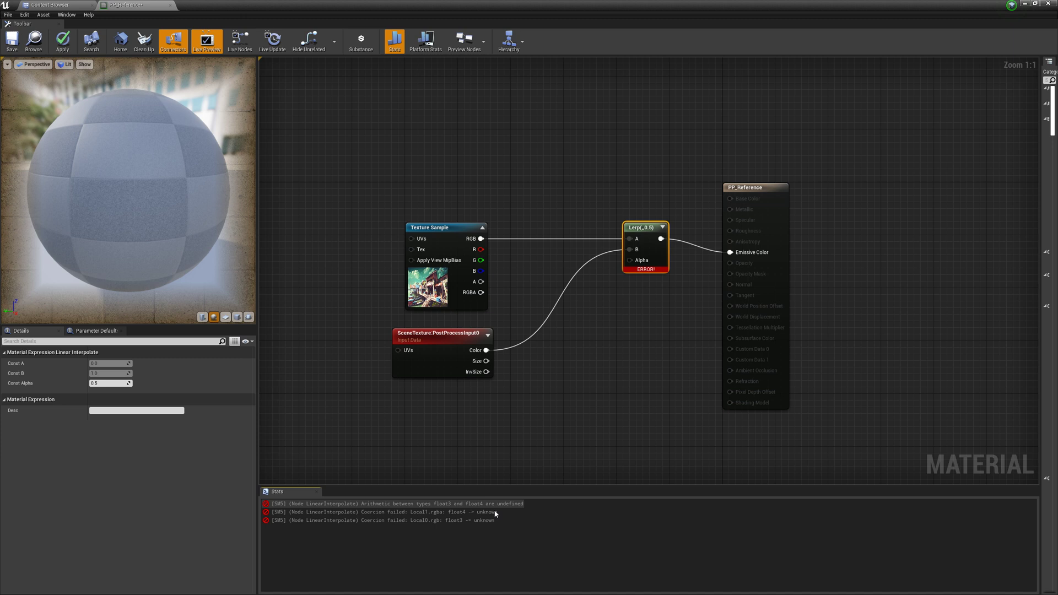
Replace the RGB wire with the Texture Sample's RGBA into Lerp A and tidy the nodes
{"action": "left_click_drag", "start_coordinate": [472, 230], "coordinate": [479, 203]}
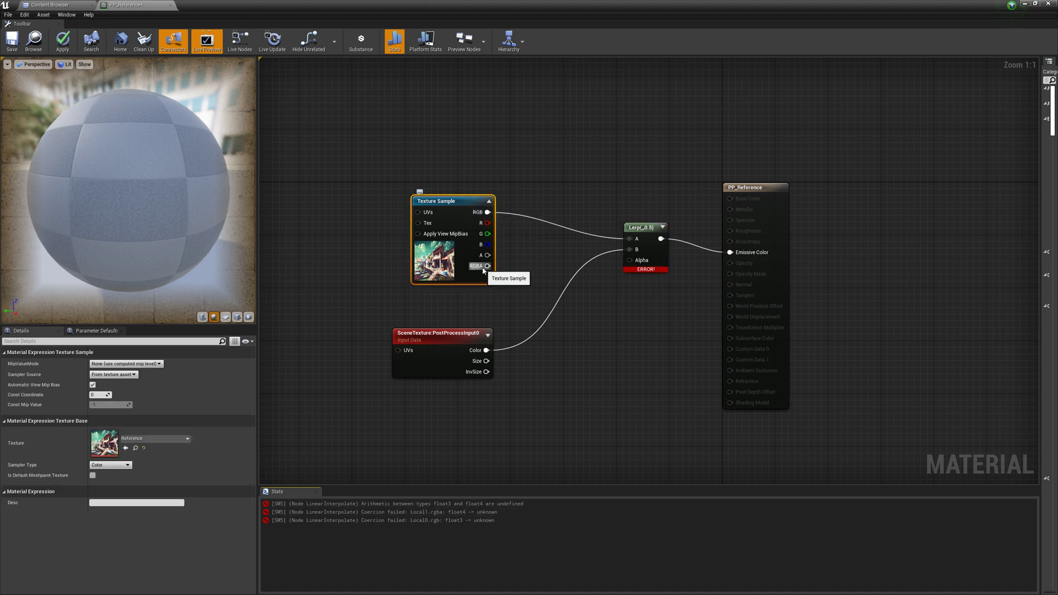
{"action": "left_click_drag", "start_coordinate": [487, 265], "coordinate": [634, 243]}
{"action": "left_click_drag", "start_coordinate": [449, 270], "coordinate": [429, 250]}
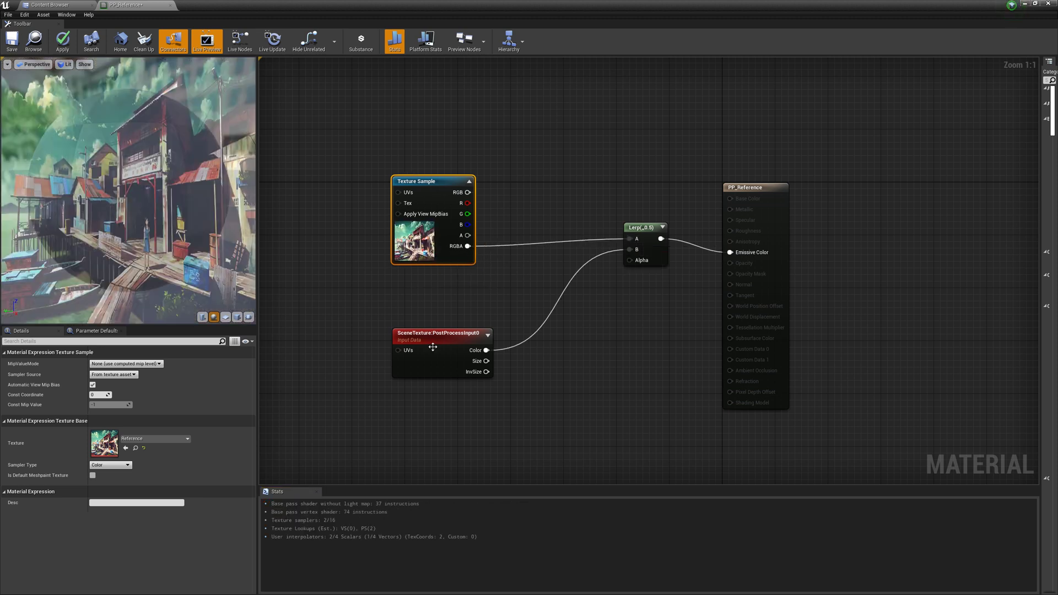
{"action": "left_click_drag", "start_coordinate": [433, 347], "coordinate": [425, 301]}
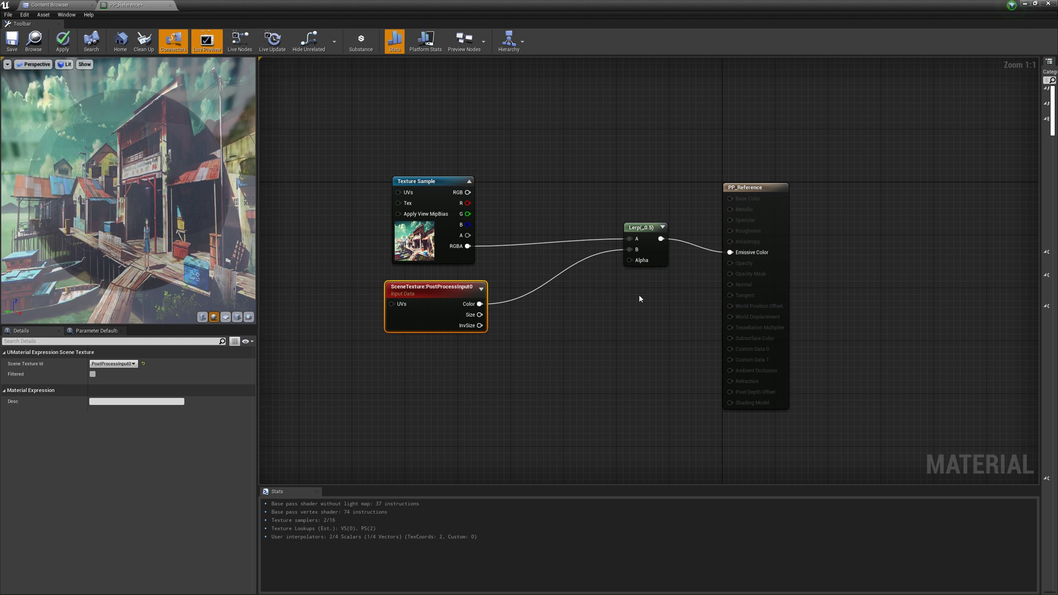
Promote the Lerp's Alpha input to a scalar parameter named Alpha
{"action": "right_click", "coordinate": [629, 260]}
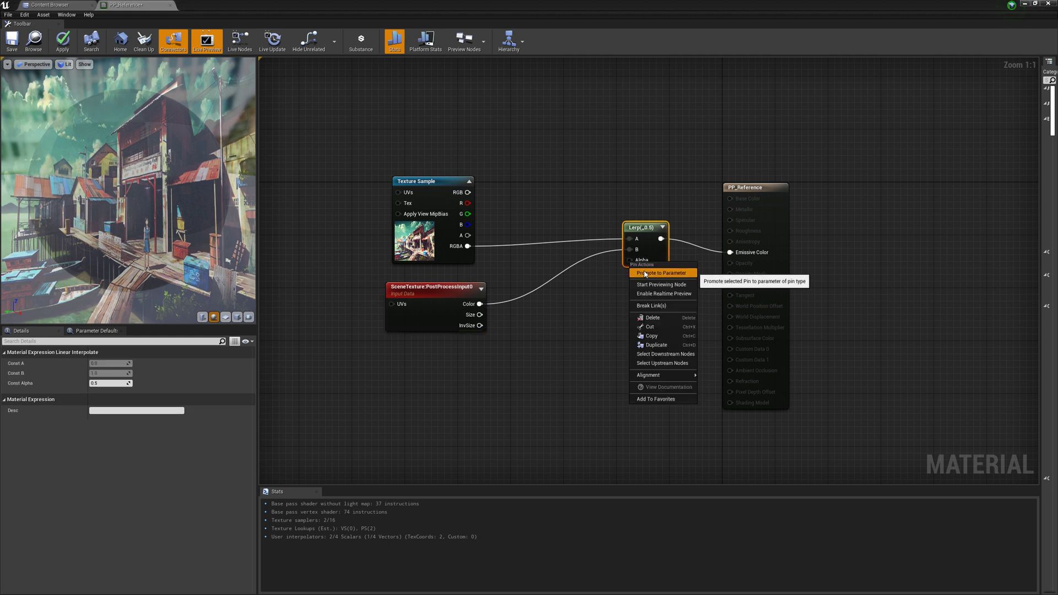
{"action": "left_click", "coordinate": [646, 273]}
{"action": "left_click_drag", "start_coordinate": [598, 246], "coordinate": [568, 333]}
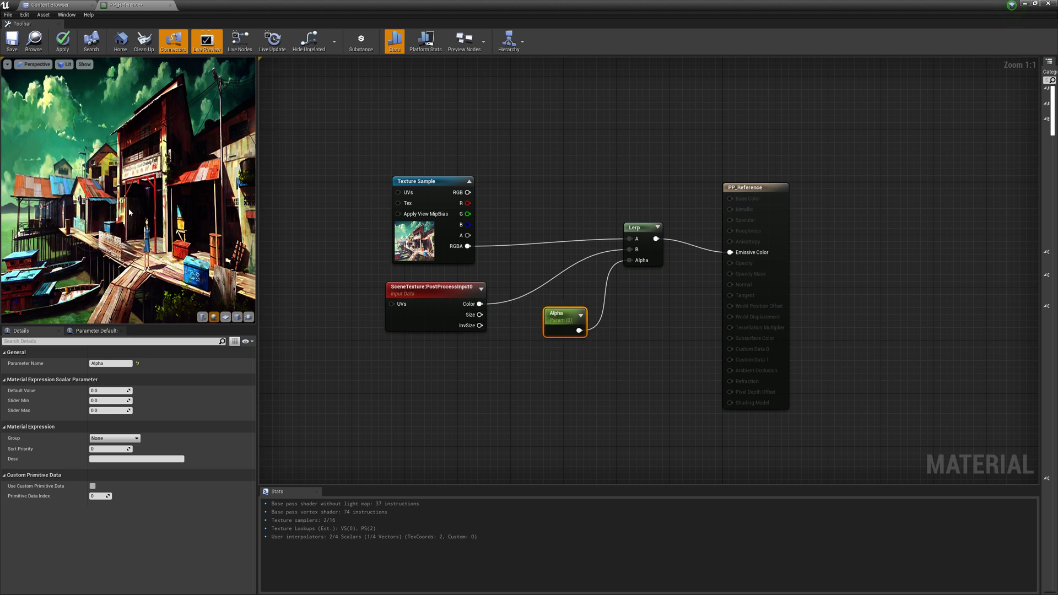
Rewire the Lerp with PostProcessInput0 Color on A and Reference RGBA on B, then arrange nodes
{"action": "left_click_drag", "start_coordinate": [480, 303], "coordinate": [630, 239]}
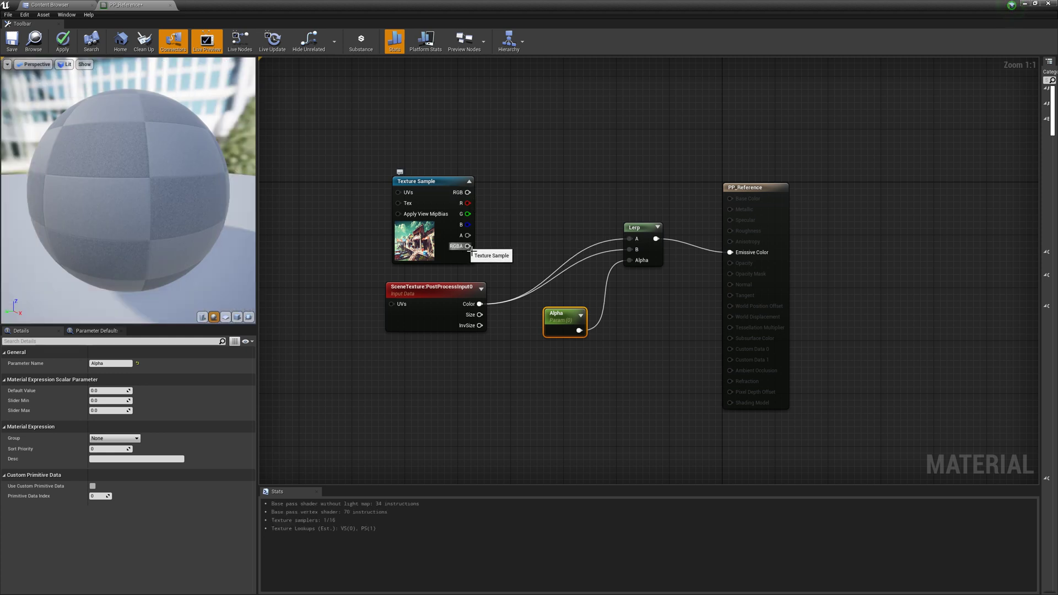
{"action": "left_click_drag", "start_coordinate": [467, 245], "coordinate": [629, 249]}
{"action": "left_click_drag", "start_coordinate": [436, 291], "coordinate": [436, 119]}
{"action": "left_click", "coordinate": [437, 286]}
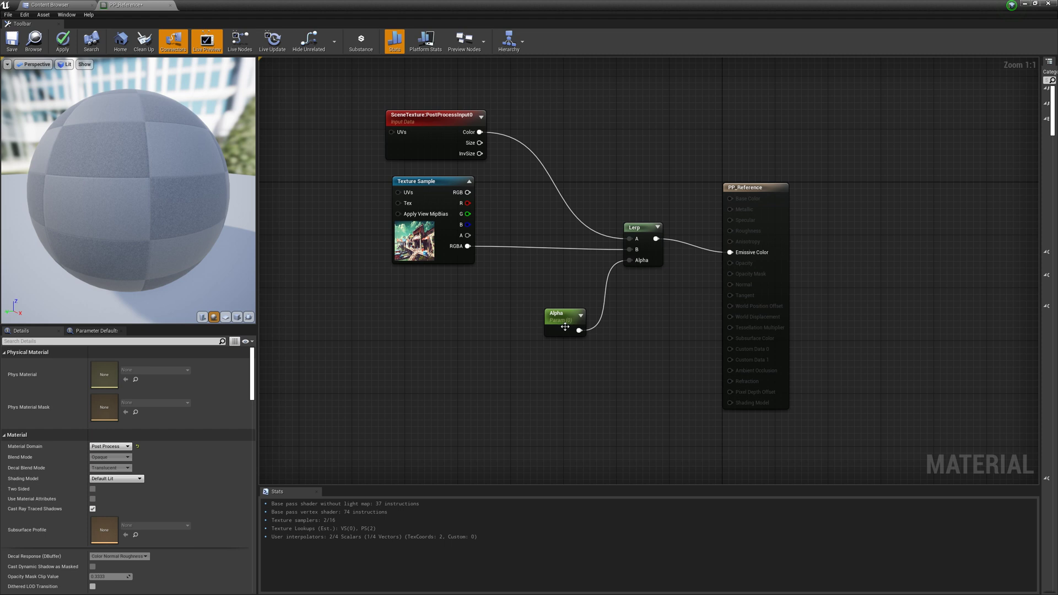
{"action": "left_click_drag", "start_coordinate": [565, 327], "coordinate": [532, 320]}
{"action": "left_click_drag", "start_coordinate": [424, 246], "coordinate": [418, 265]}
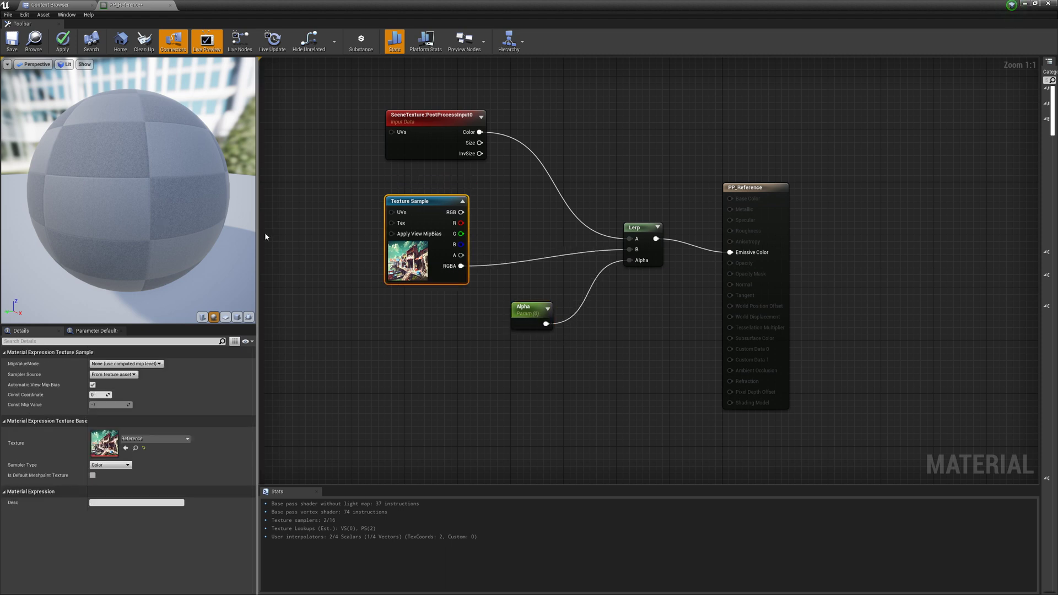
{"action": "left_click", "coordinate": [531, 320]}
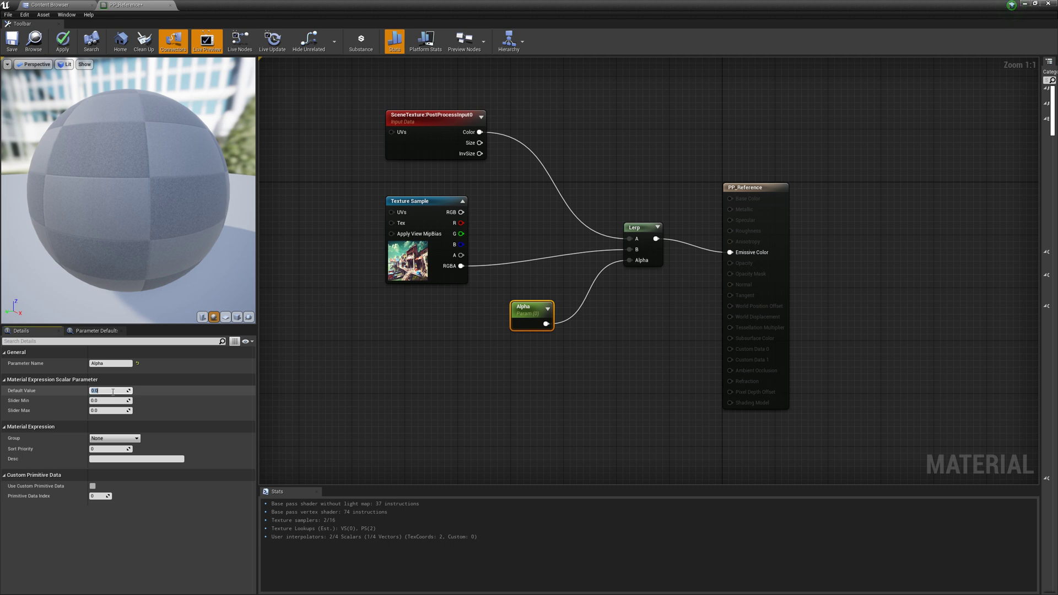
Give Alpha a default value of 1 and slider max of 1, then apply the material
{"action": "type", "text": "1"}
{"action": "key", "text": "Tab"}
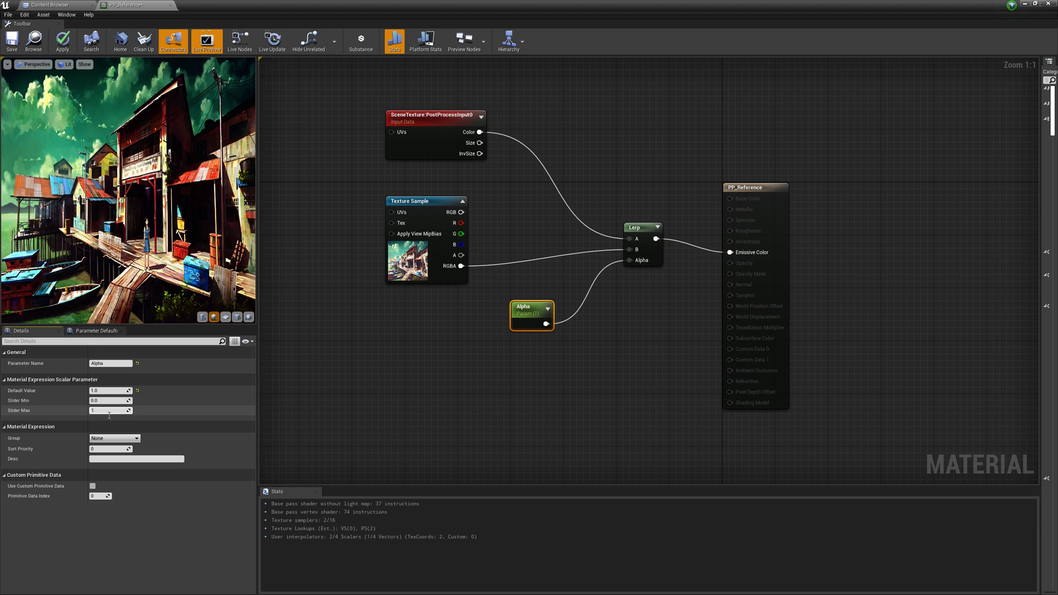
{"action": "left_click", "coordinate": [420, 362]}
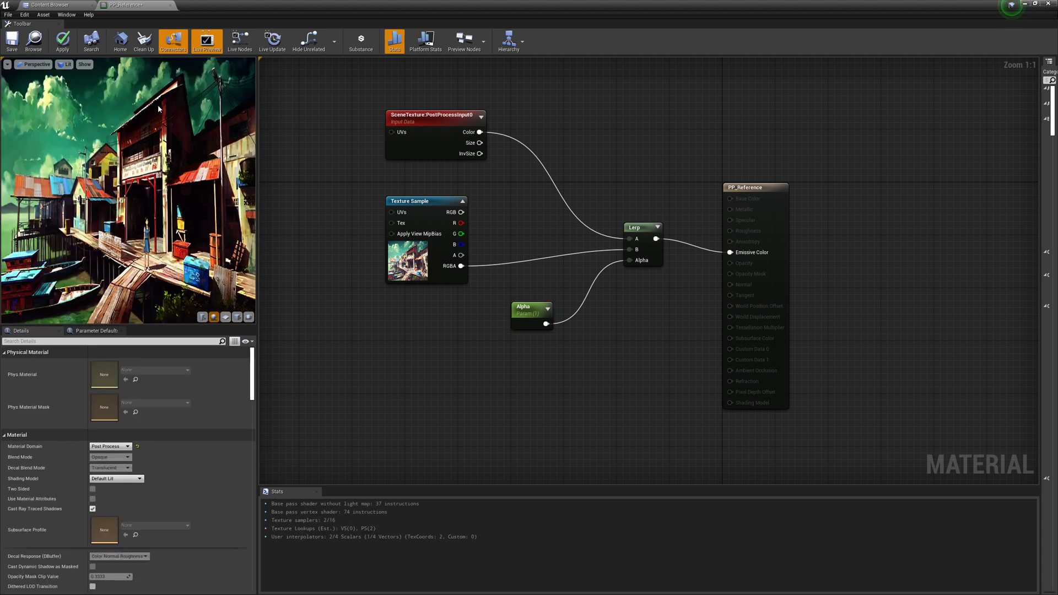
{"action": "left_click", "coordinate": [58, 40]}
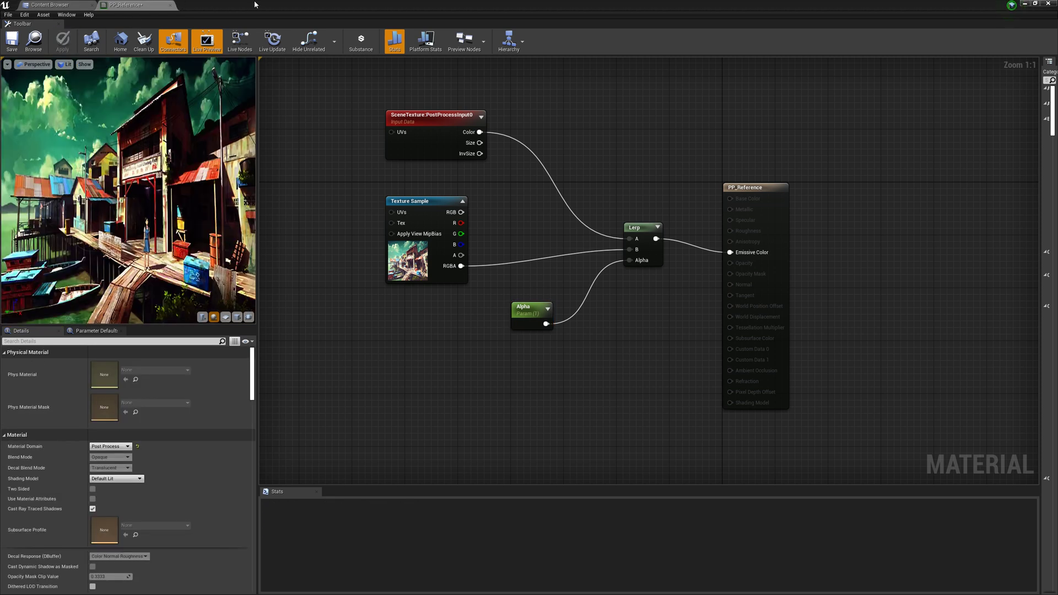
{"action": "left_click_drag", "start_coordinate": [254, 5], "coordinate": [411, 76]}
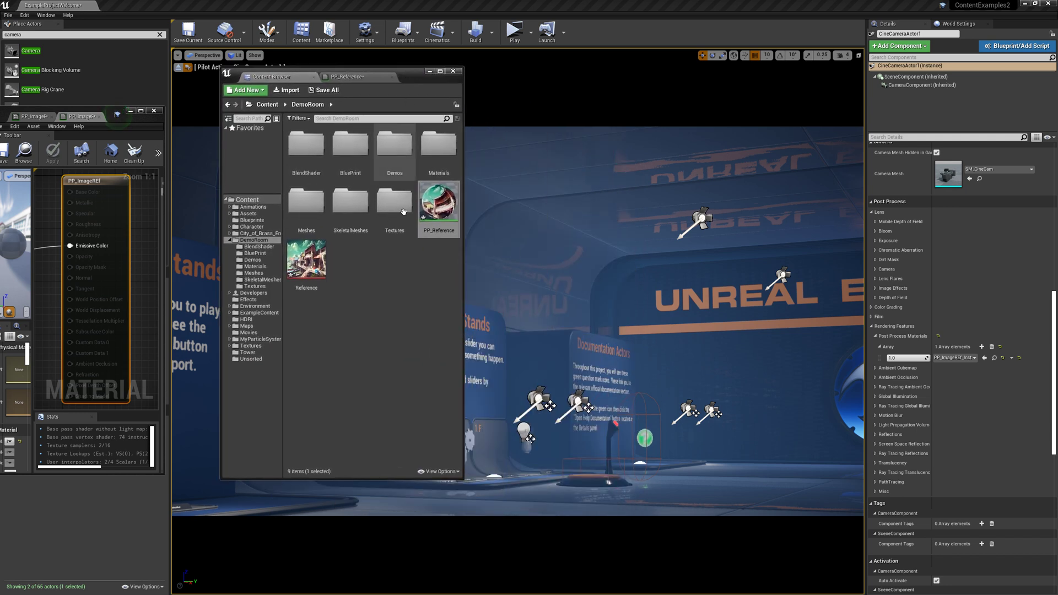
Create PP_Reference_Inst from PP_Reference, enable its Alpha override, and test the blend value
{"action": "right_click", "coordinate": [444, 205]}
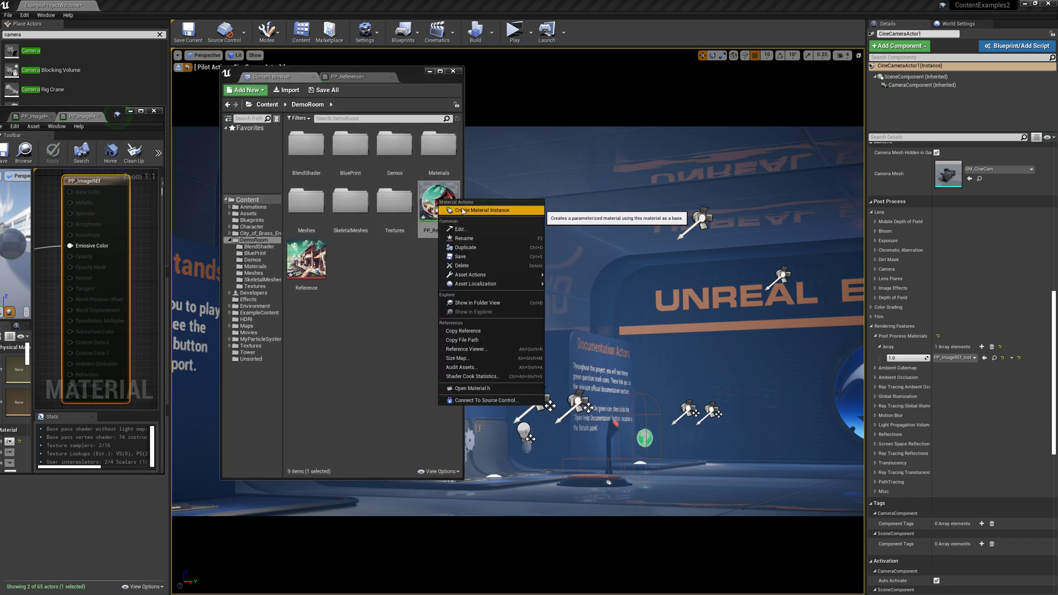
{"action": "left_click", "coordinate": [483, 209]}
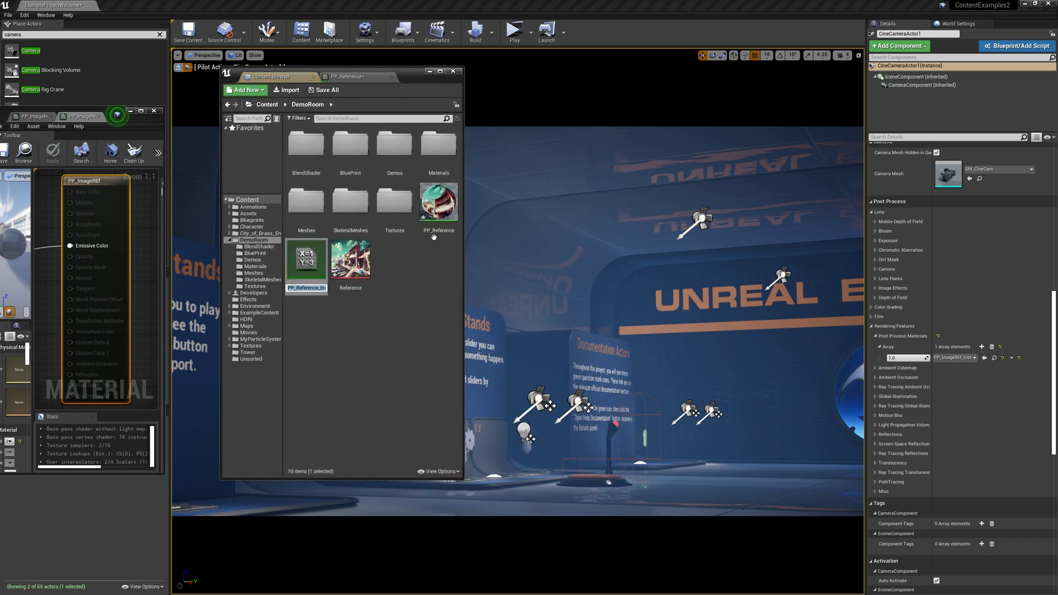
{"action": "double_click", "coordinate": [306, 259]}
{"action": "left_click_drag", "start_coordinate": [408, 75], "coordinate": [339, 75]}
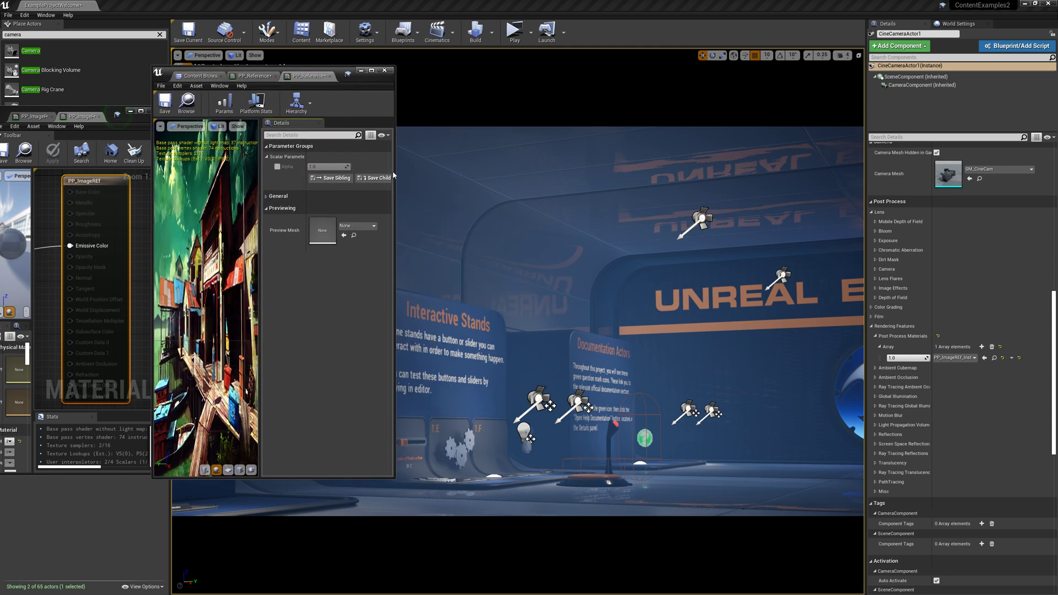
{"action": "left_click_drag", "start_coordinate": [400, 173], "coordinate": [604, 173]}
{"action": "left_click", "coordinate": [370, 166]}
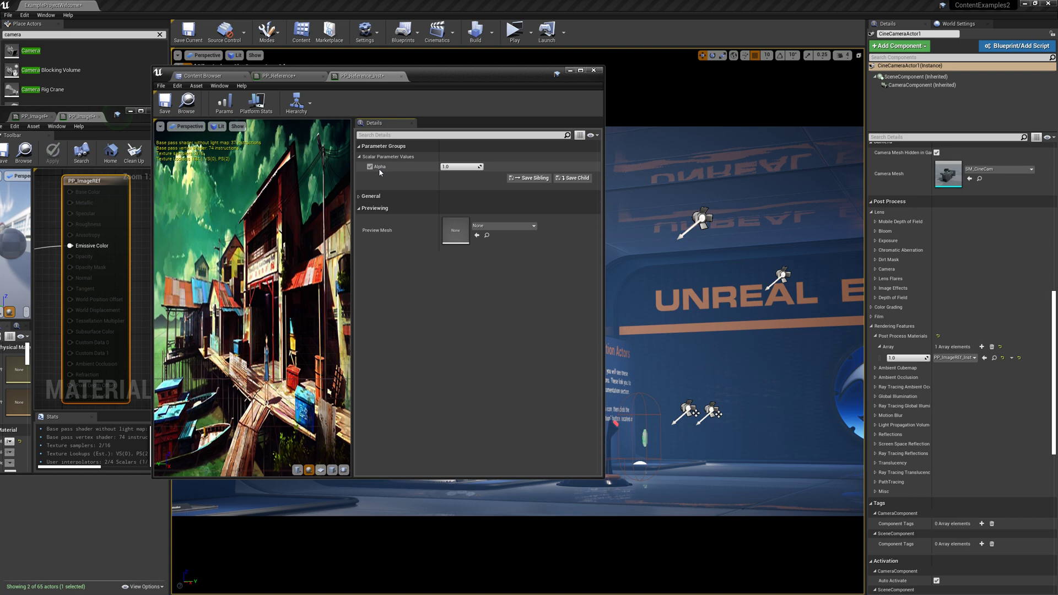
{"action": "mouse_move", "coordinate": [470, 167]}
{"action": "left_mouse_down"}
{"action": "mouse_move", "coordinate": [447, 168]}
{"action": "mouse_move", "coordinate": [480, 167]}
{"action": "left_mouse_up"}
{"action": "left_click_drag", "start_coordinate": [467, 84], "coordinate": [0, 84]}
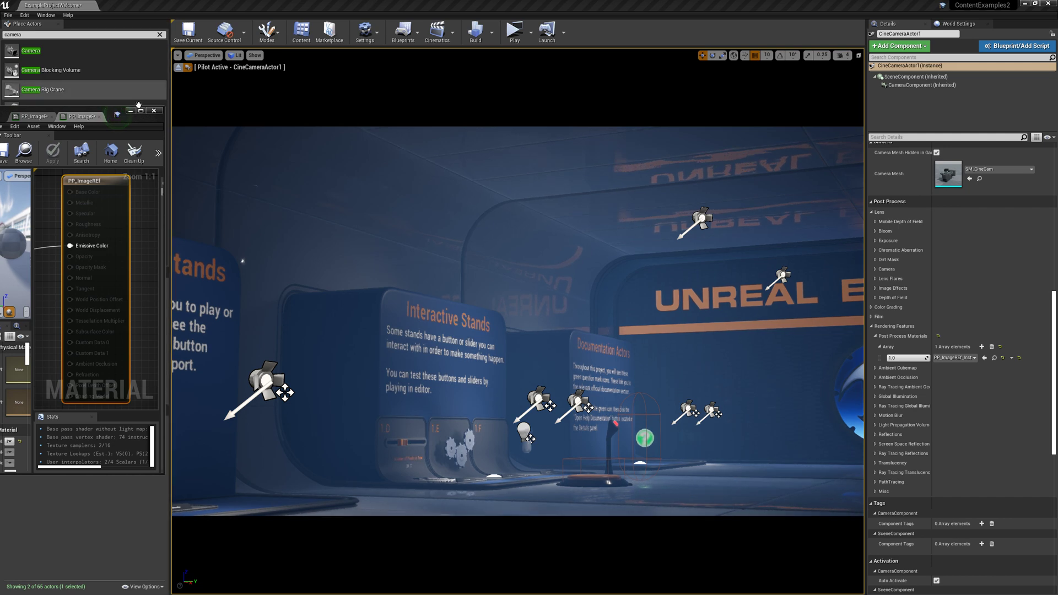
Hide the material editor, stop piloting CineCameraActor1 and fly toward the Unreal Engine 4 sign
{"action": "left_click", "coordinate": [153, 110]}
{"action": "left_click", "coordinate": [178, 68]}
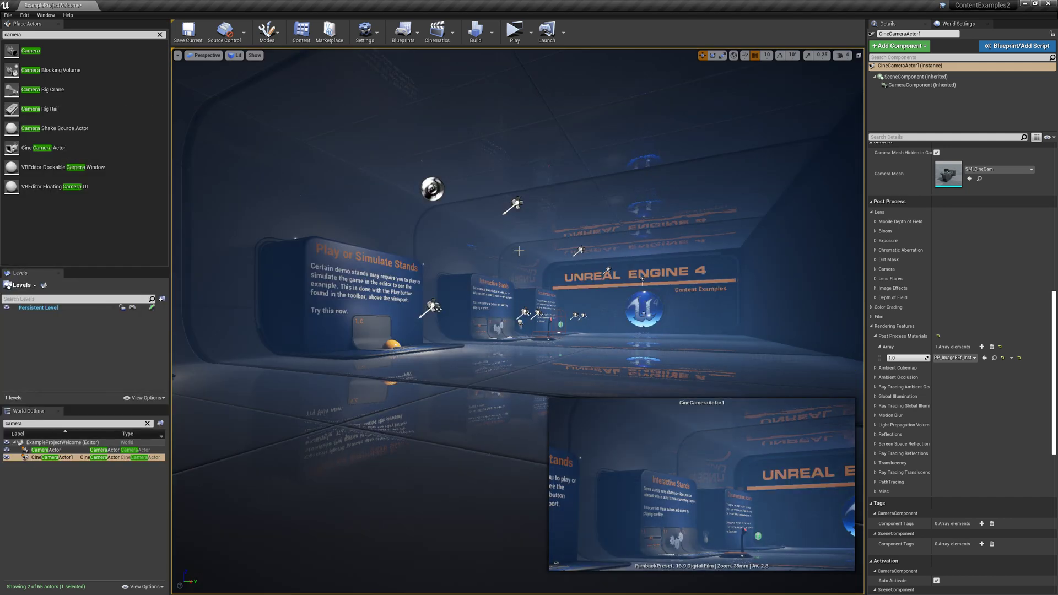
{"action": "left_click_drag", "start_coordinate": [518, 251], "coordinate": [477, 218]}
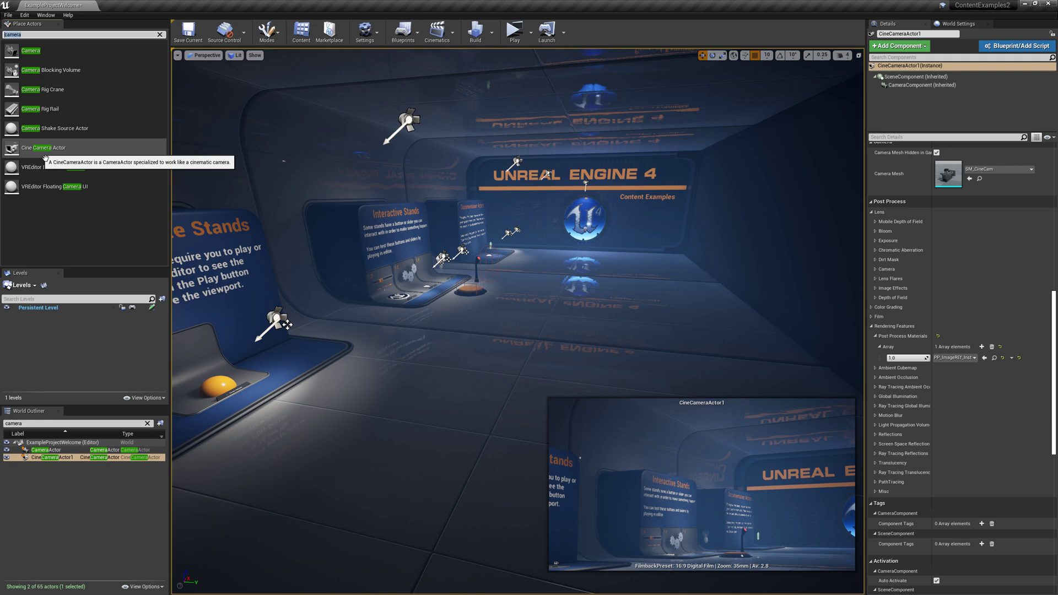
Place CineCameraActor7, pilot it, and aim it at the Documentation Actors stand
{"action": "left_click_drag", "start_coordinate": [45, 158], "coordinate": [535, 238]}
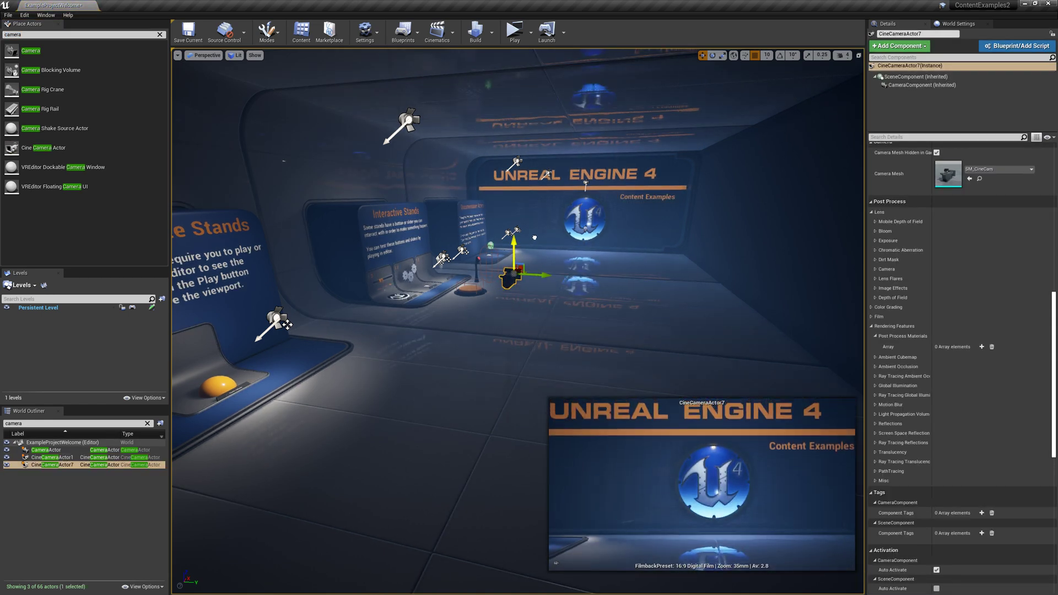
{"action": "right_click", "coordinate": [517, 277]}
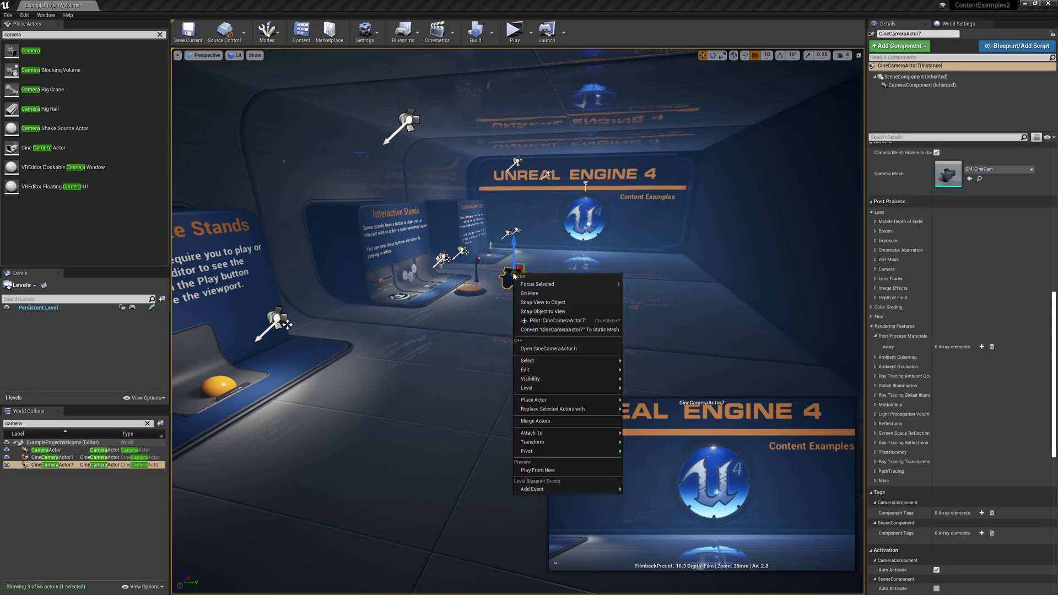
{"action": "left_click", "coordinate": [566, 321]}
{"action": "right_click_drag", "start_coordinate": [591, 327], "coordinate": [601, 325]}
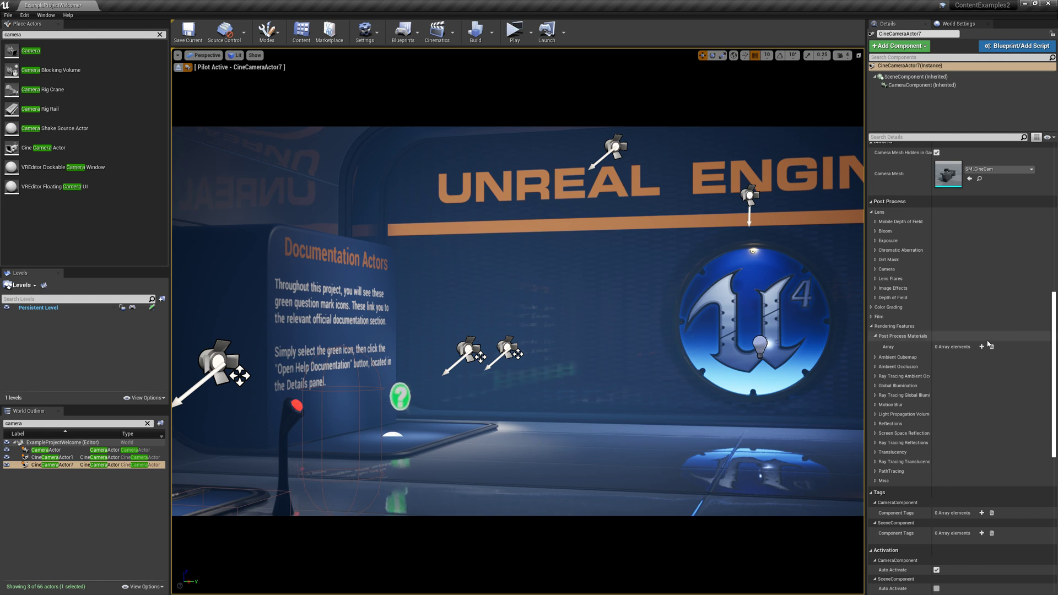
Add a Post Process Materials asset-reference entry on CineCameraActor7 set to PP_Reference_Inst
{"action": "scroll", "coordinate": [972, 432], "scroll_direction": "down", "scroll_amount": 6}
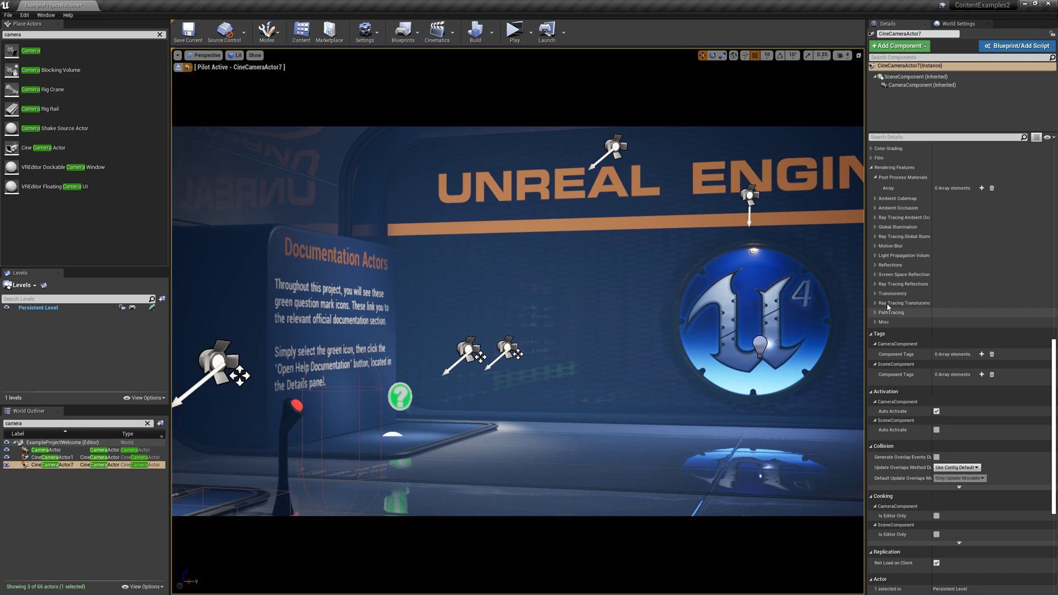
{"action": "scroll", "coordinate": [888, 264], "scroll_direction": "up", "scroll_amount": 2}
{"action": "scroll", "coordinate": [1012, 307], "scroll_direction": "up", "scroll_amount": 10}
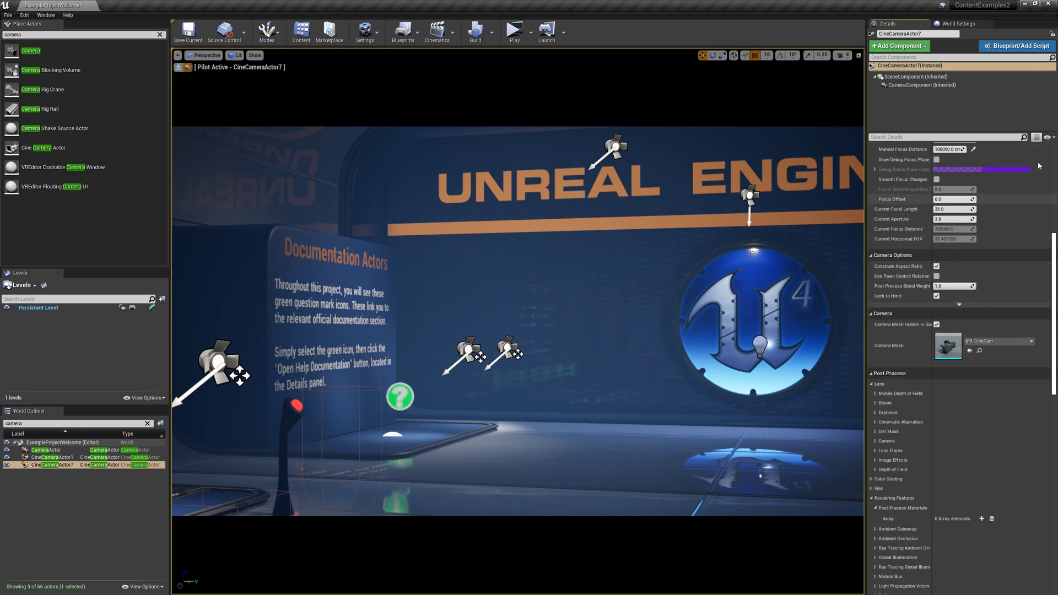
{"action": "left_click_drag", "start_coordinate": [1054, 247], "coordinate": [1053, 298]}
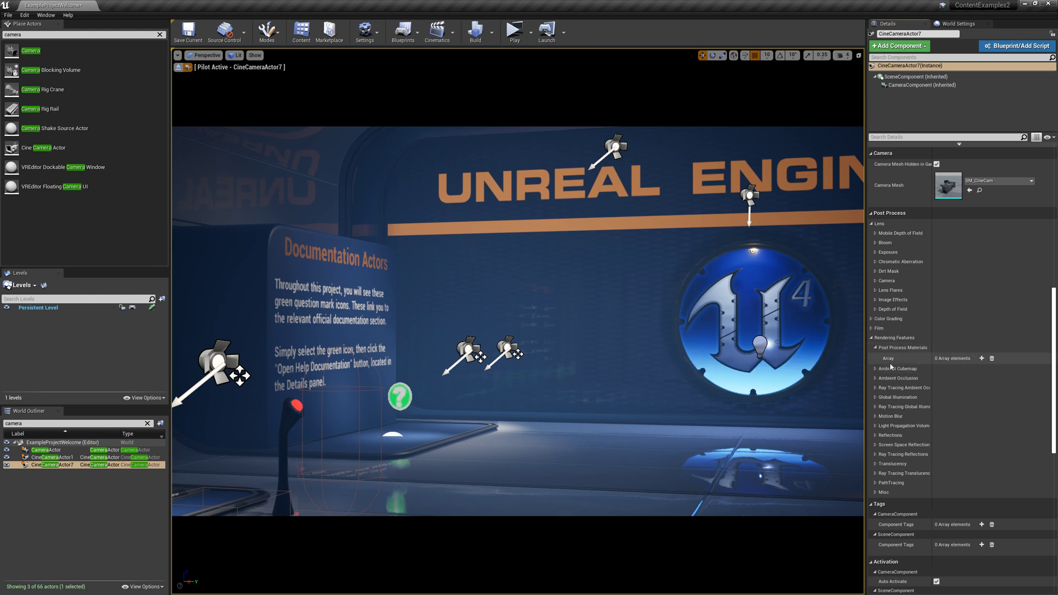
{"action": "left_click", "coordinate": [982, 359]}
{"action": "left_click", "coordinate": [963, 373]}
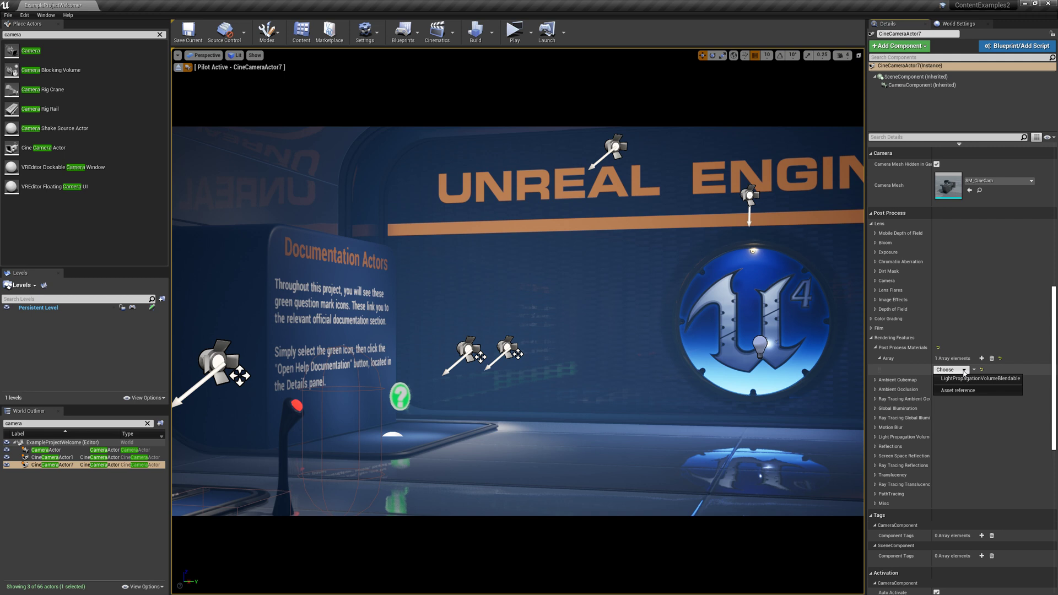
{"action": "left_click", "coordinate": [953, 381]}
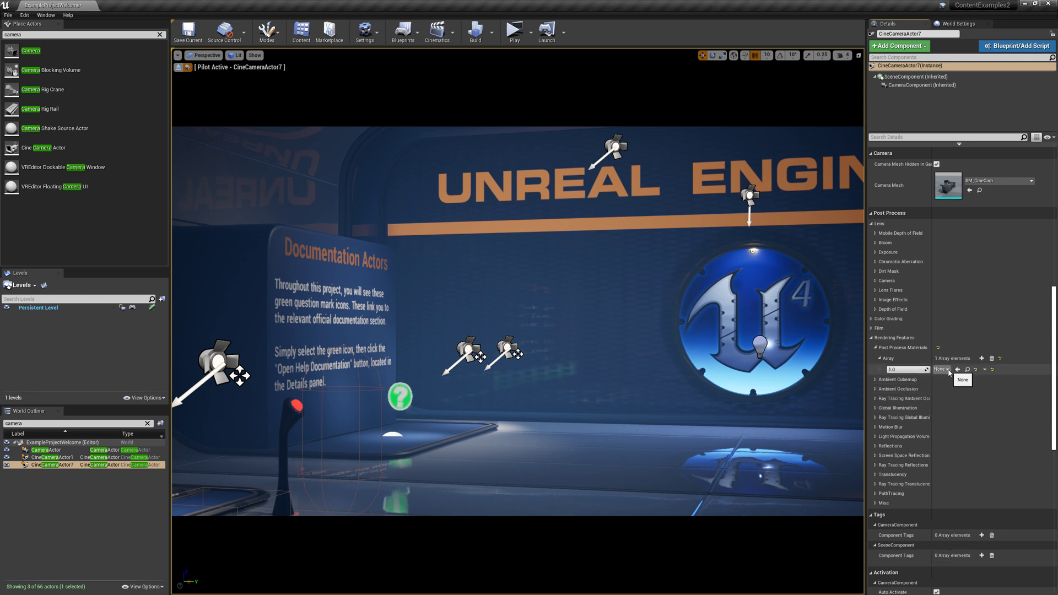
{"action": "left_click", "coordinate": [941, 369]}
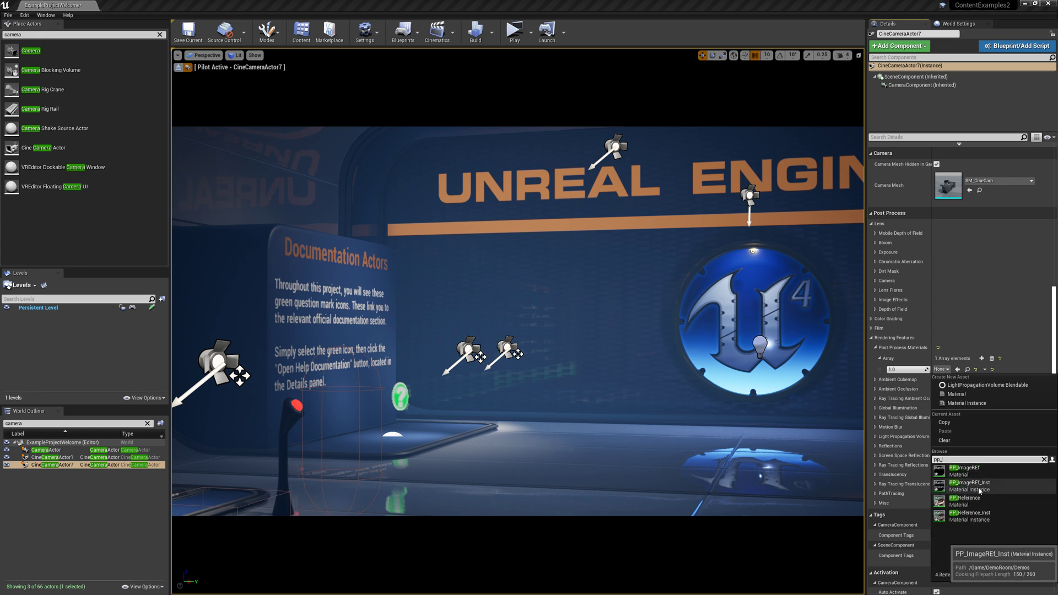
{"action": "left_click", "coordinate": [961, 519]}
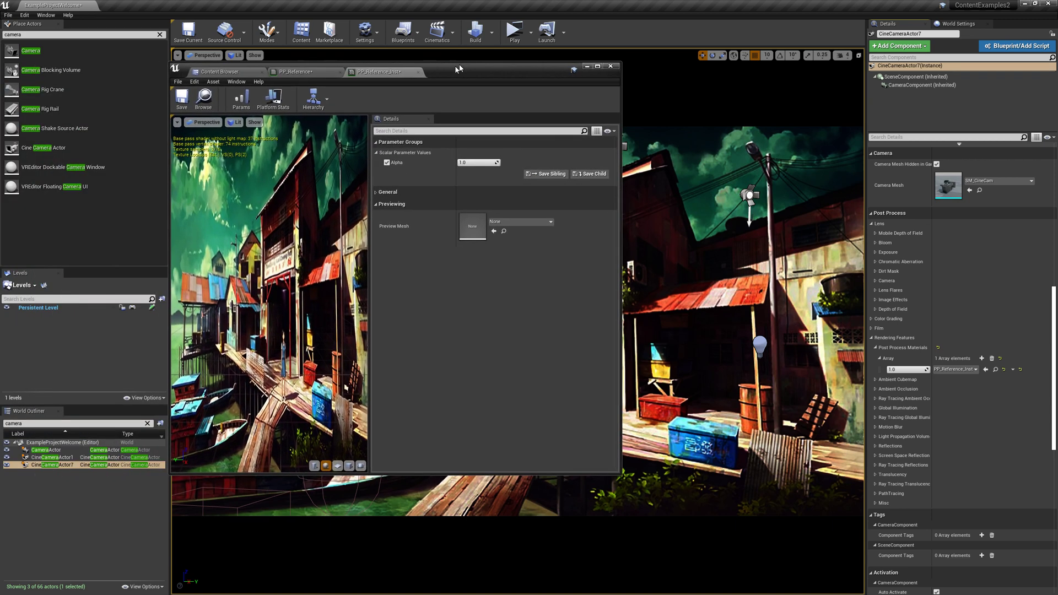
Drag PP_Reference_Inst's Alpha to 0.942857 and place the instance editor over the viewport
{"action": "left_click_drag", "start_coordinate": [467, 112], "coordinate": [313, 66]}
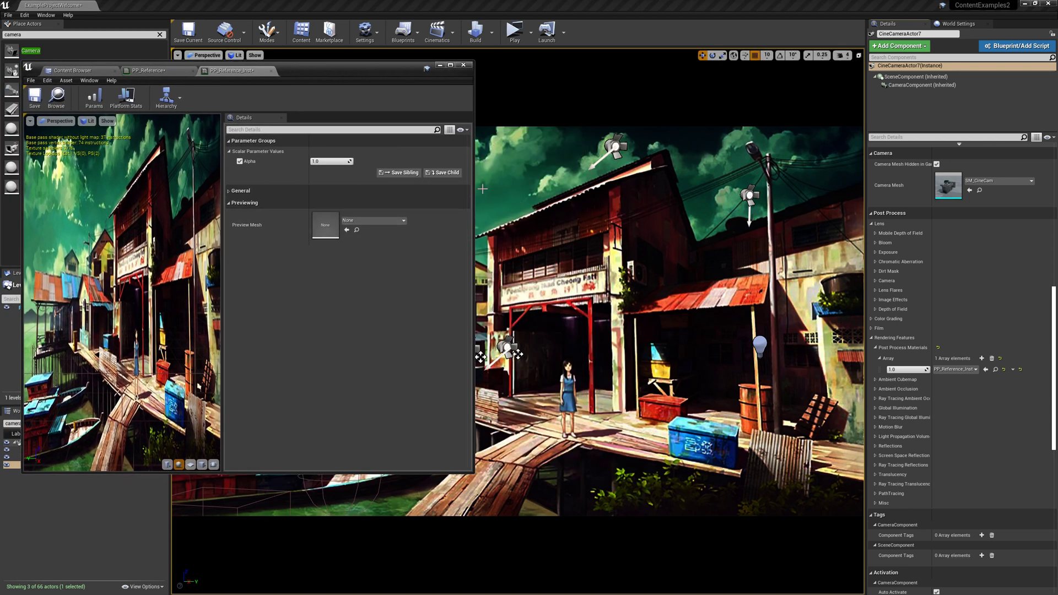
{"action": "mouse_move", "coordinate": [331, 161]}
{"action": "left_mouse_down"}
{"action": "mouse_move", "coordinate": [313, 161]}
{"action": "mouse_move", "coordinate": [342, 161]}
{"action": "mouse_move", "coordinate": [308, 161]}
{"action": "mouse_move", "coordinate": [340, 161]}
{"action": "left_mouse_up"}
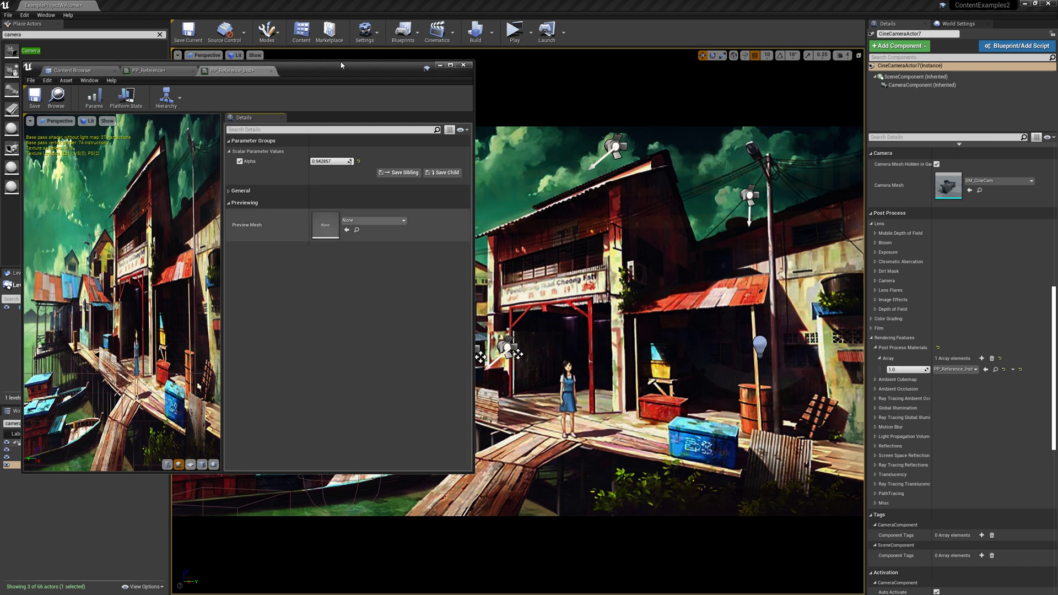
{"action": "left_click_drag", "start_coordinate": [341, 65], "coordinate": [825, 107]}
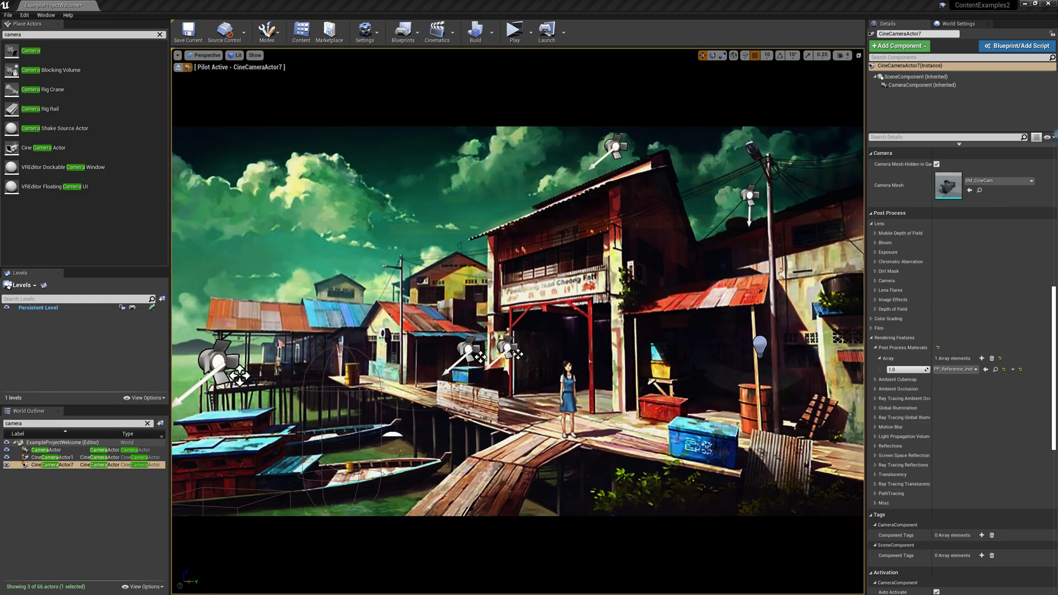
{"action": "left_click_drag", "start_coordinate": [1057, 23], "coordinate": [686, 81]}
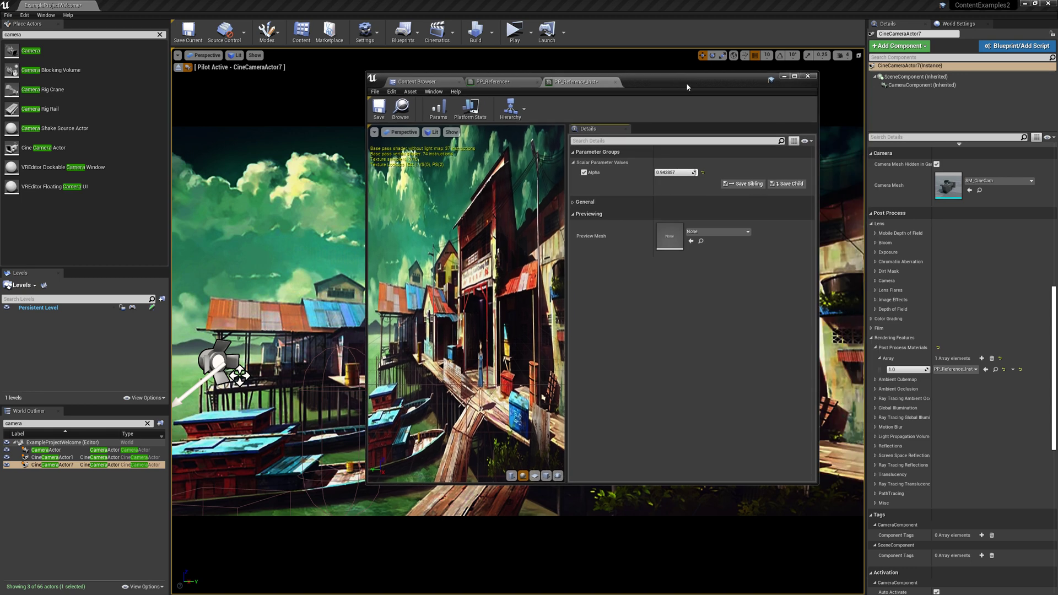
Open the Reference texture from the DemoRoom folder in the Texture Editor
{"action": "left_click", "coordinate": [417, 81]}
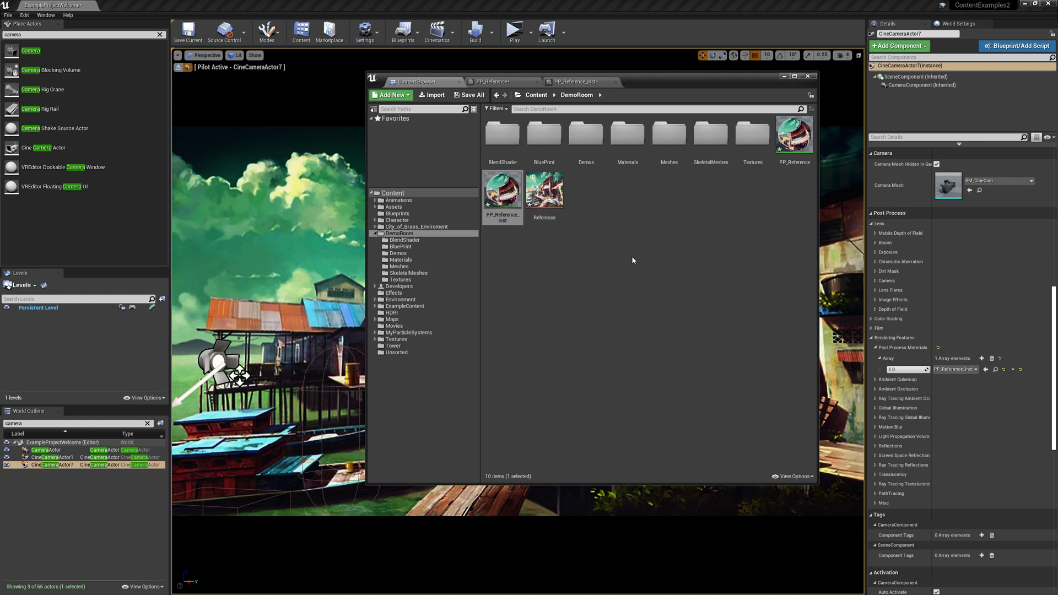
{"action": "mouse_move", "coordinate": [559, 208]}
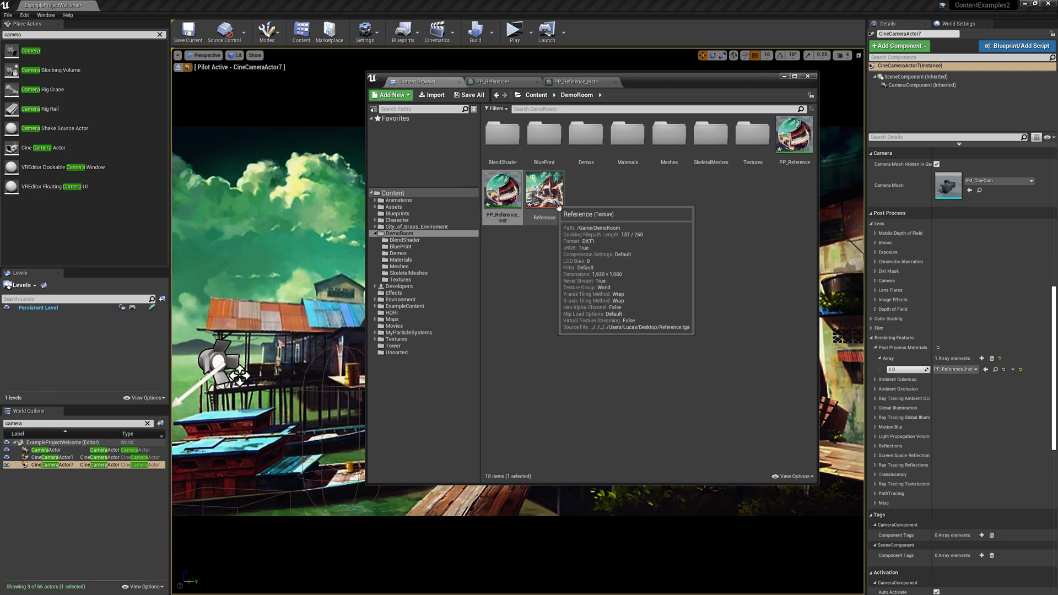
{"action": "double_click", "coordinate": [546, 191]}
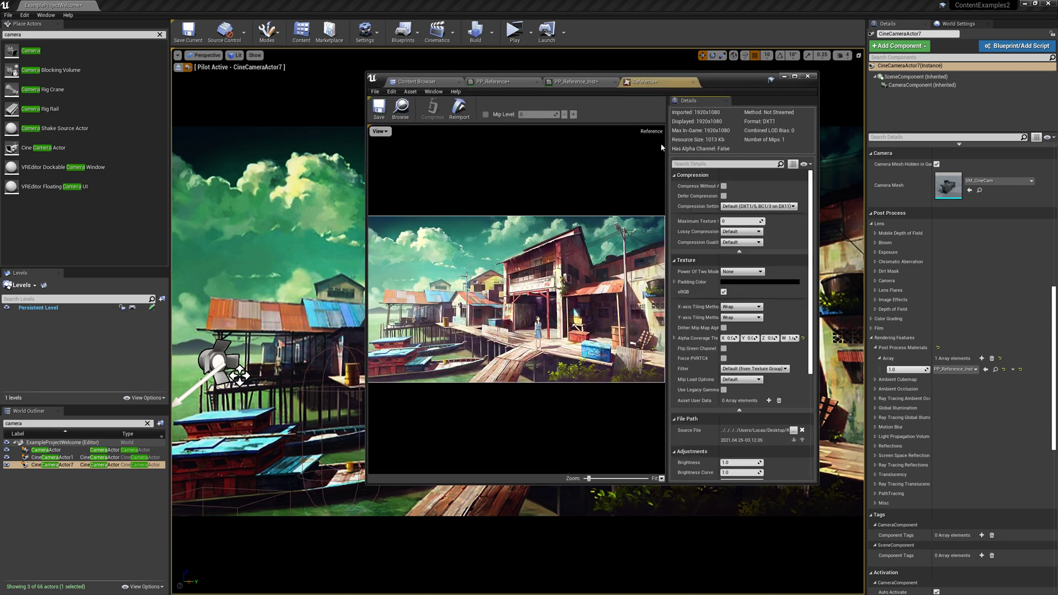
{"action": "left_click_drag", "start_coordinate": [711, 82], "coordinate": [585, 63]}
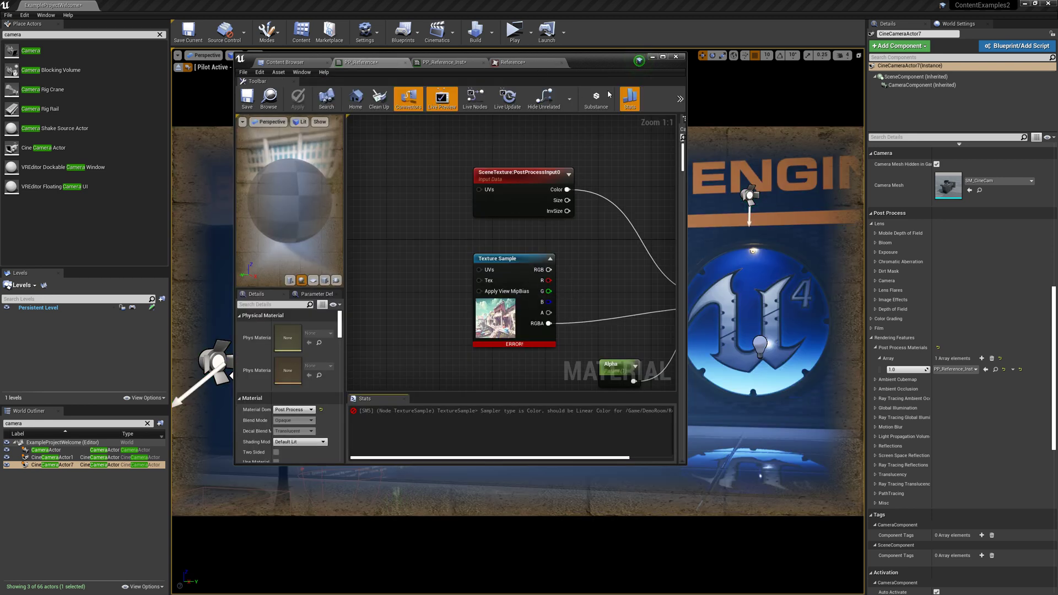
Set PP_Reference's Texture Sample node to a Linear Color sampler and save the material
{"action": "left_click_drag", "start_coordinate": [603, 71], "coordinate": [554, 77]}
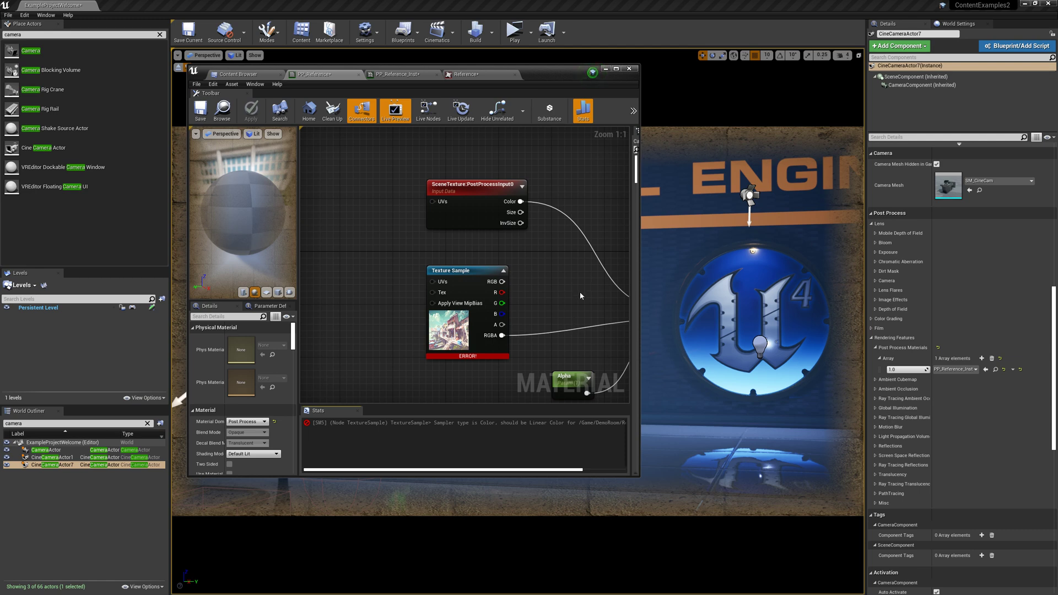
{"action": "right_click_drag", "start_coordinate": [580, 293], "coordinate": [474, 257]}
{"action": "left_click", "coordinate": [617, 69]}
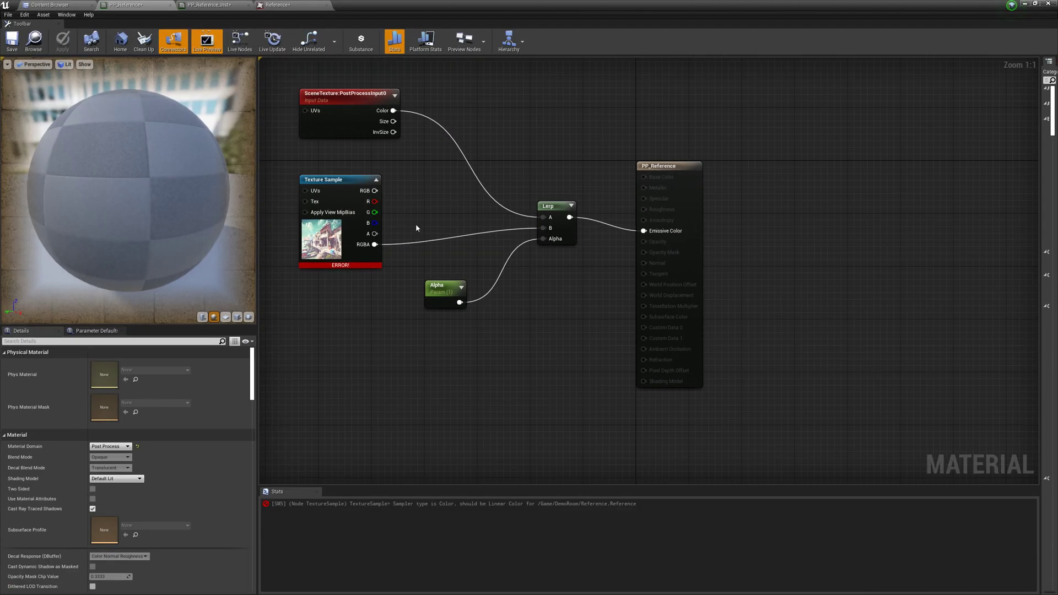
{"action": "right_click_drag", "start_coordinate": [416, 224], "coordinate": [495, 260]}
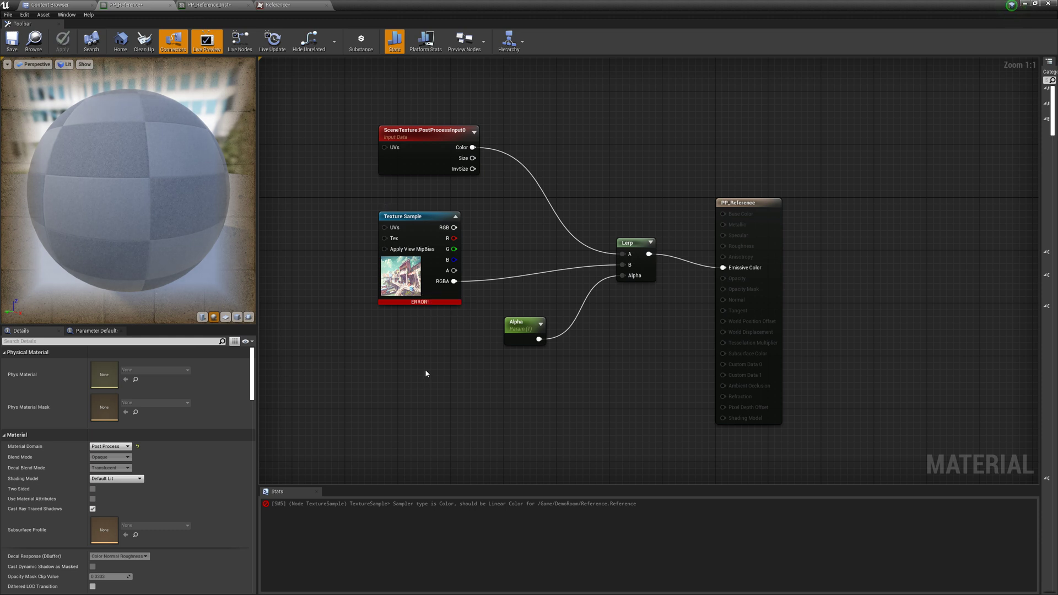
{"action": "left_click", "coordinate": [428, 284]}
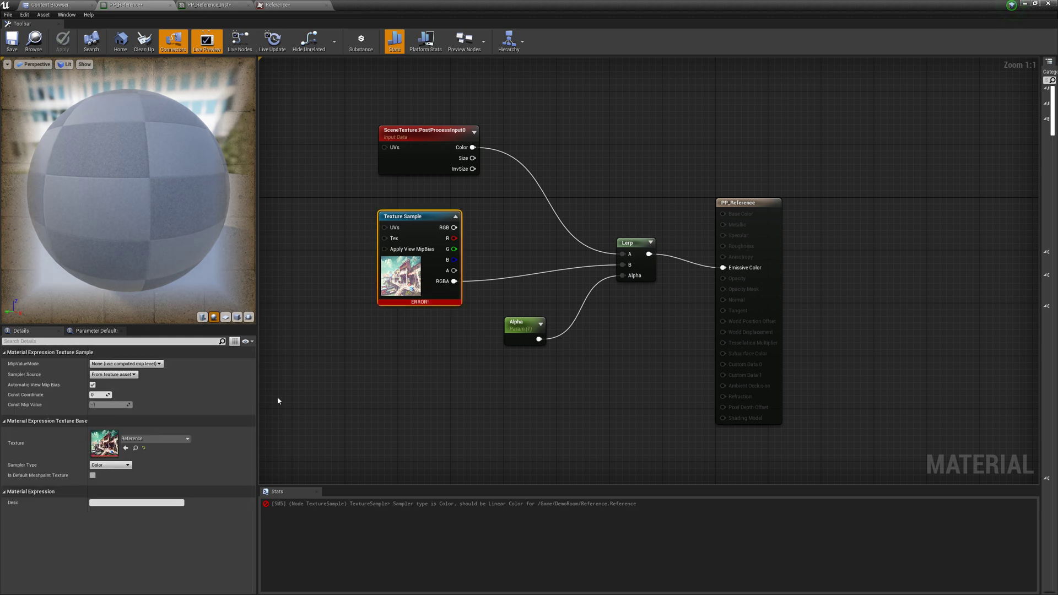
{"action": "left_click", "coordinate": [121, 468]}
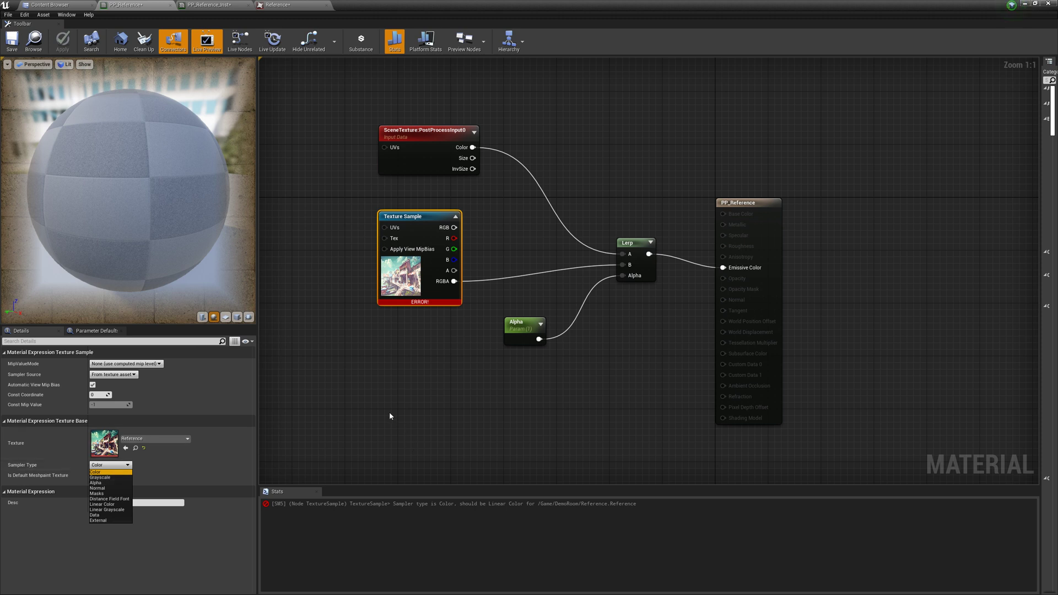
{"action": "left_click", "coordinate": [109, 505]}
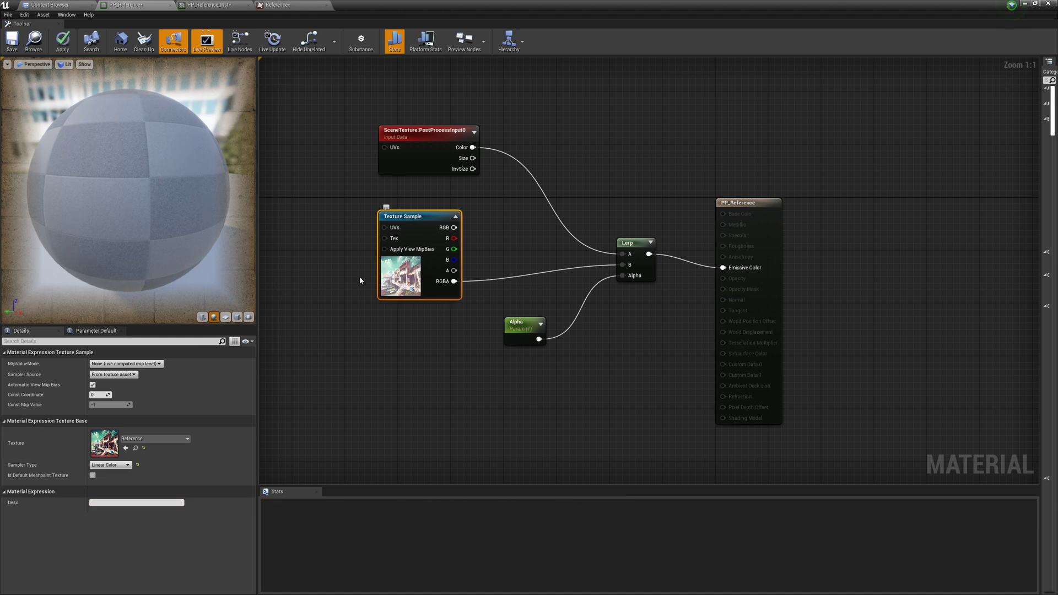
{"action": "left_click", "coordinate": [12, 40]}
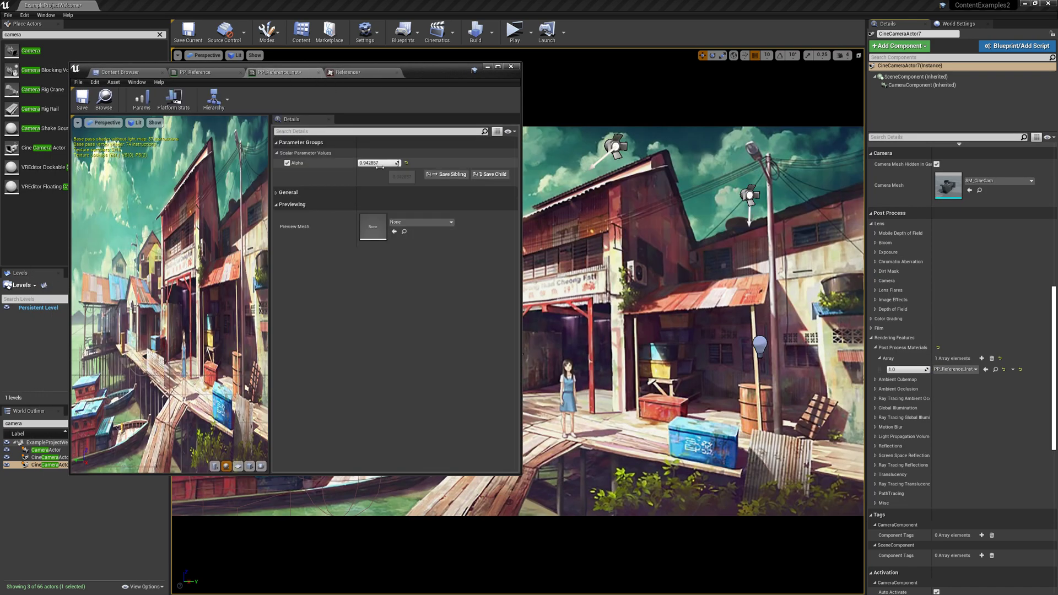
Drag Alpha to 0 and back up to test the overlay, then close PP_Reference_Inst
{"action": "left_click_drag", "start_coordinate": [402, 165], "coordinate": [331, 164]}
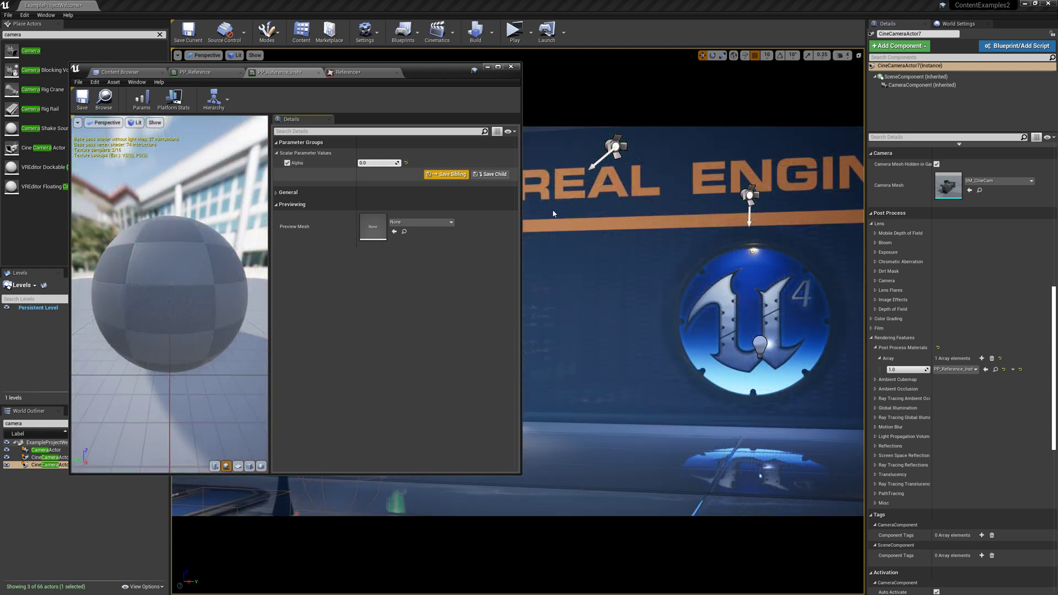
{"action": "left_click_drag", "start_coordinate": [526, 234], "coordinate": [248, 238]}
{"action": "left_click_drag", "start_coordinate": [205, 163], "coordinate": [282, 163]}
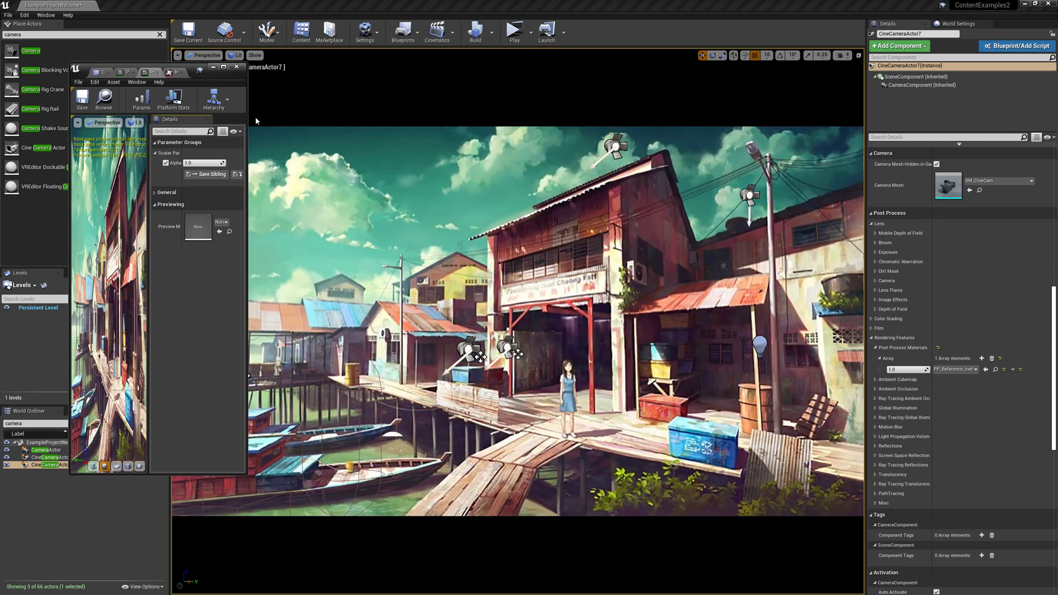
{"action": "left_click_drag", "start_coordinate": [252, 140], "coordinate": [329, 147]}
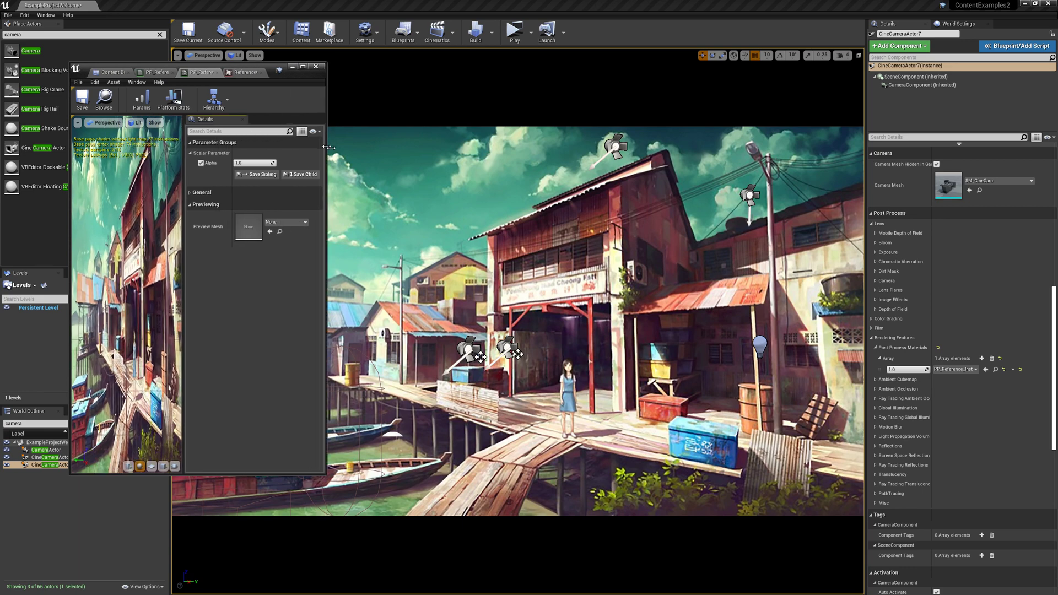
{"action": "left_click", "coordinate": [292, 66]}
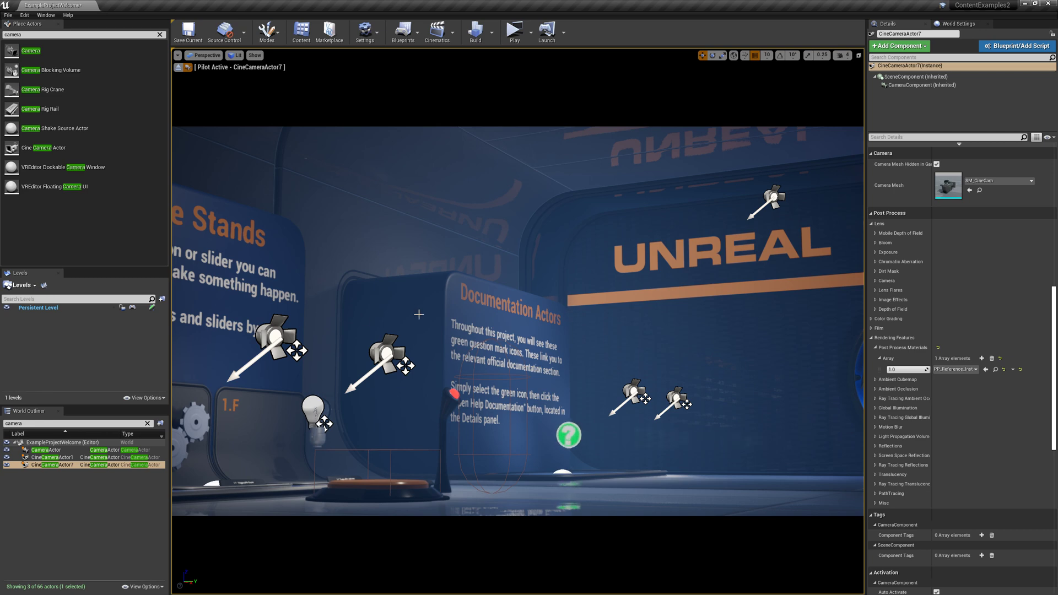
Stop piloting CineCameraActor7, focus on it, and lock its actor movement
{"action": "left_click", "coordinate": [178, 67]}
{"action": "key", "text": "f"}
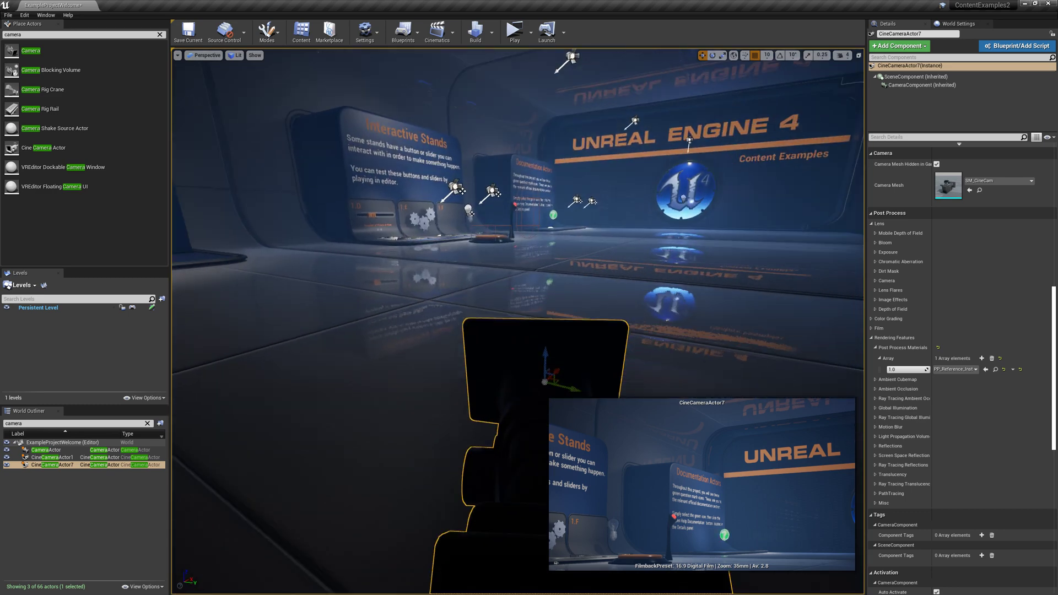
{"action": "right_click", "coordinate": [462, 335]}
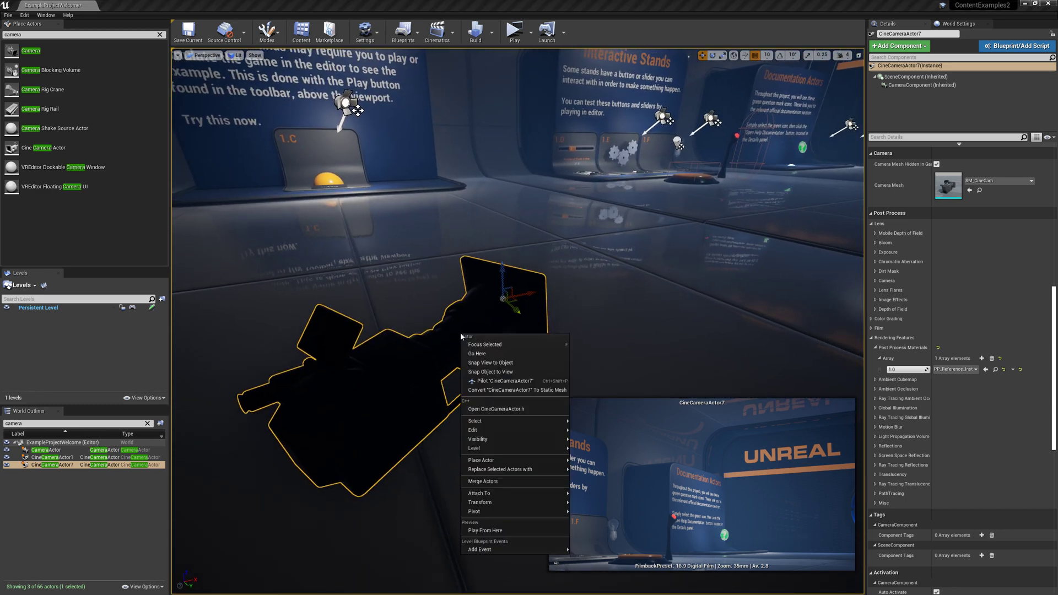
{"action": "mouse_move", "coordinate": [512, 507]}
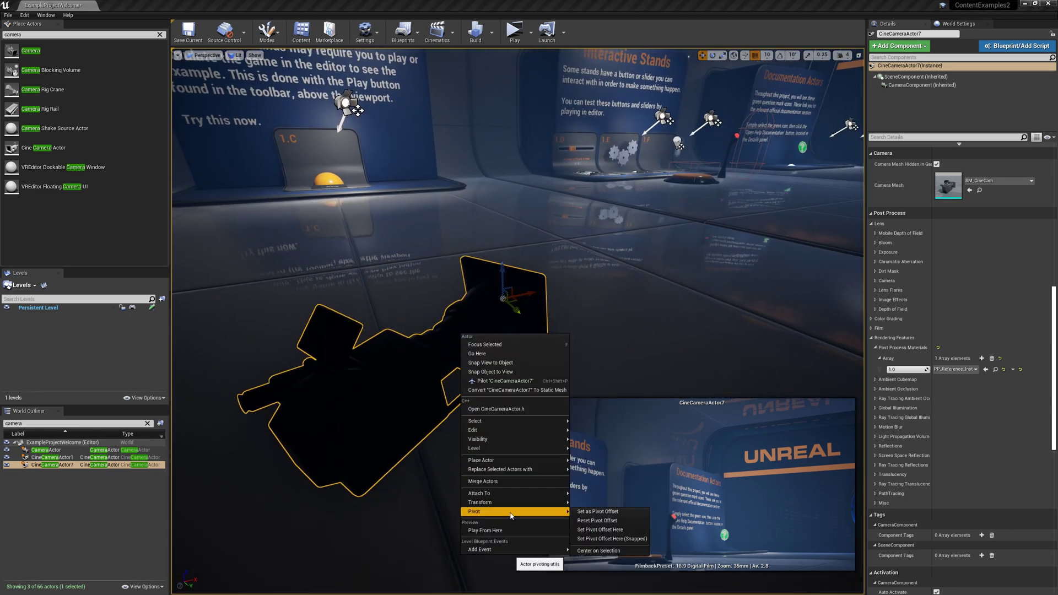
{"action": "mouse_move", "coordinate": [572, 504]}
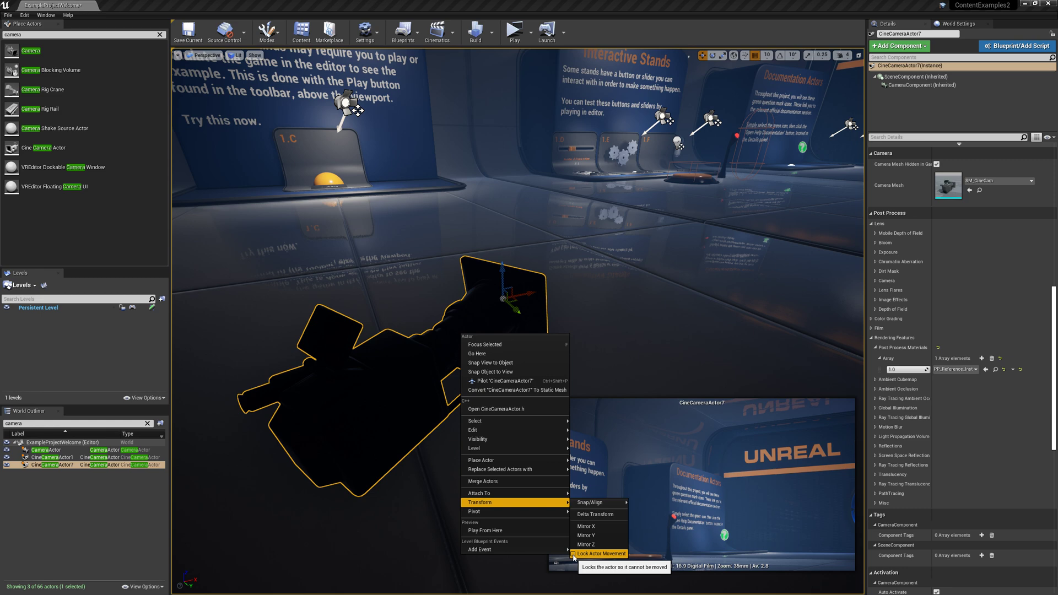
{"action": "left_click", "coordinate": [723, 300]}
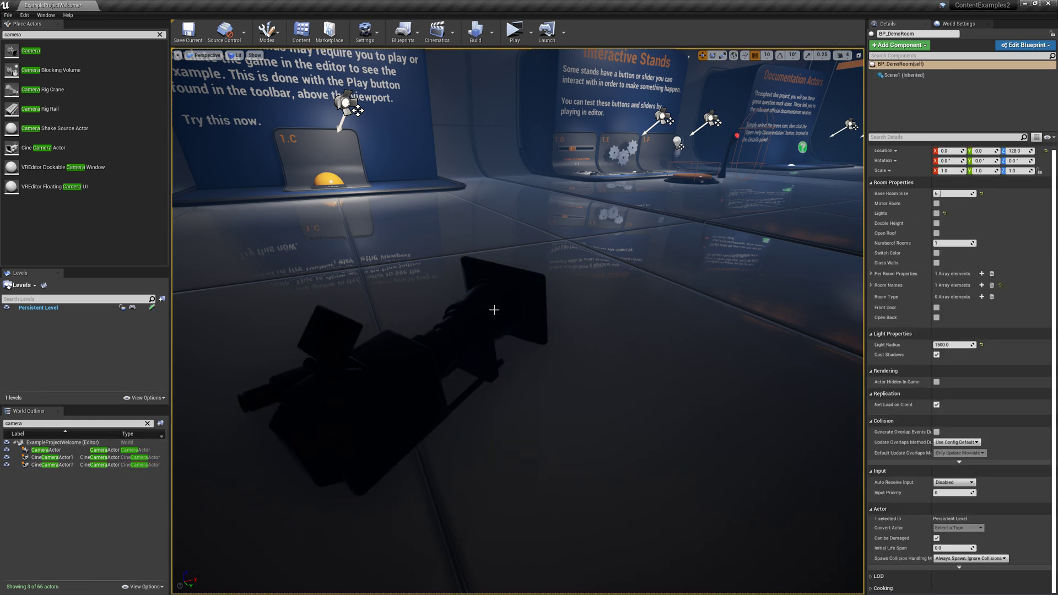
Orbit around the locked camera to show the stands and sign, then open the Perspective viewpoint list
{"action": "left_click", "coordinate": [496, 307]}
{"action": "right_click_drag", "start_coordinate": [496, 307], "coordinate": [487, 315]}
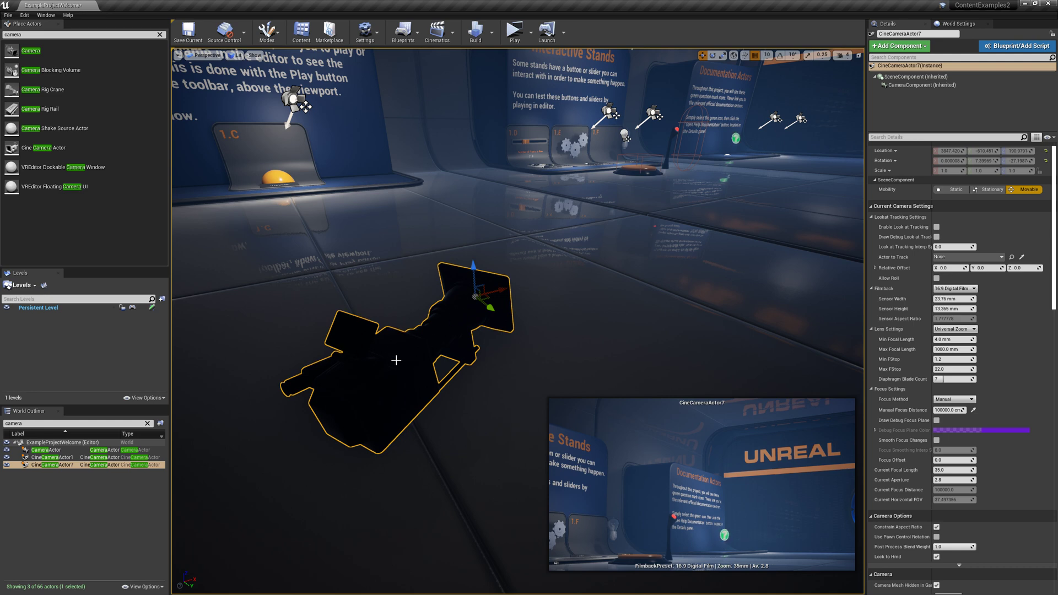
{"action": "right_click_drag", "start_coordinate": [396, 360], "coordinate": [437, 340]}
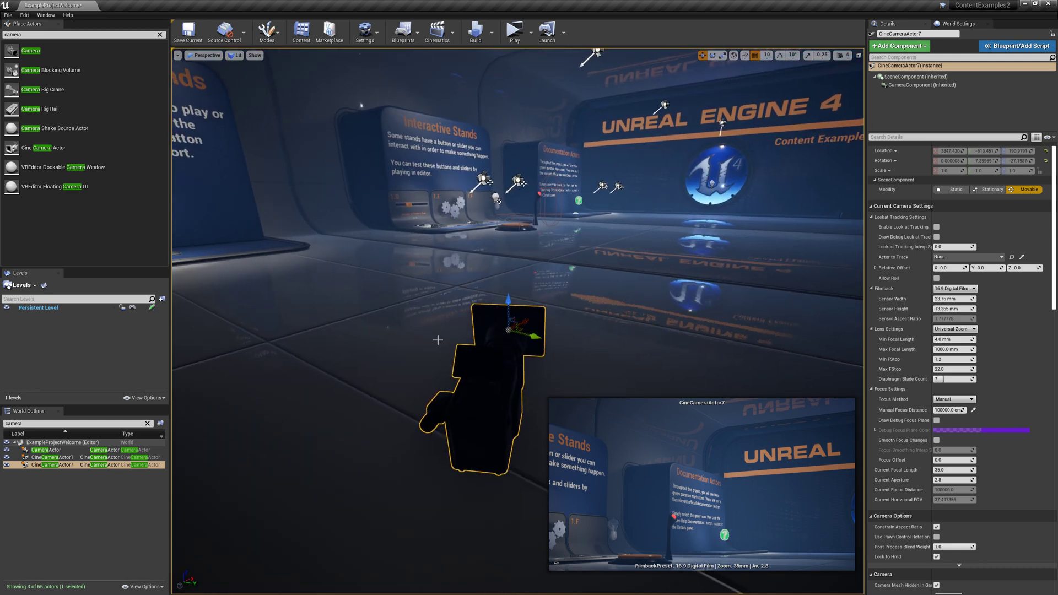
{"action": "right_click_drag", "start_coordinate": [633, 302], "coordinate": [610, 304]}
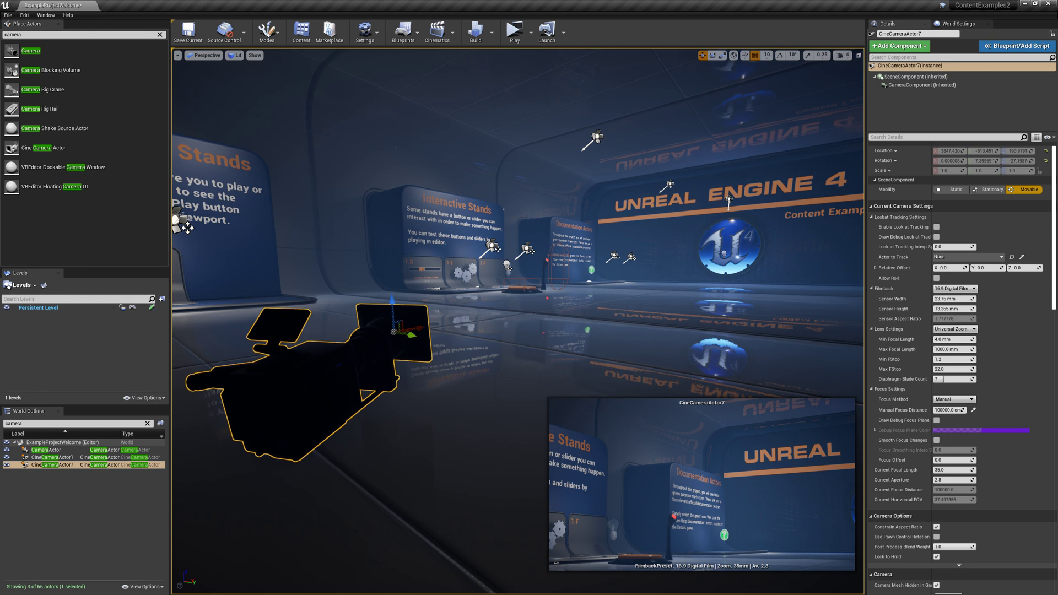
{"action": "right_click", "coordinate": [370, 366]}
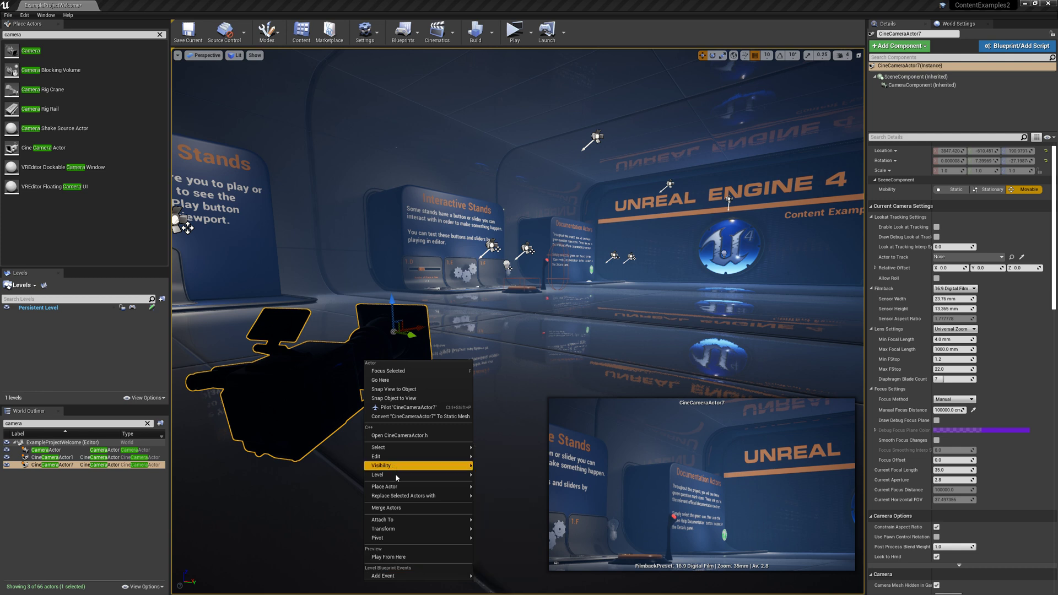
{"action": "mouse_move", "coordinate": [386, 520]}
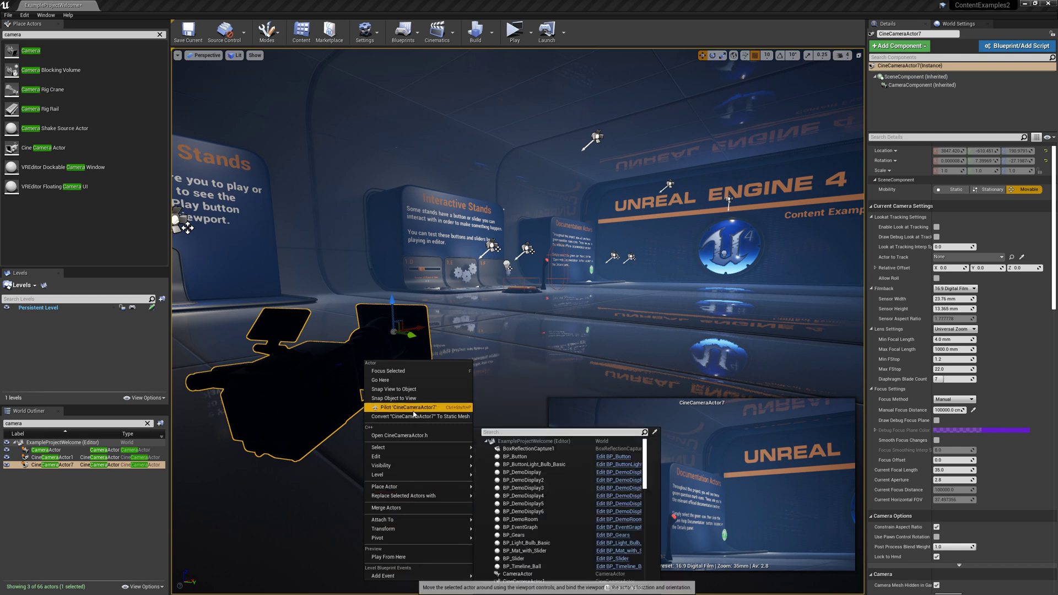
{"action": "left_click", "coordinate": [326, 401]}
{"action": "left_click", "coordinate": [204, 55]}
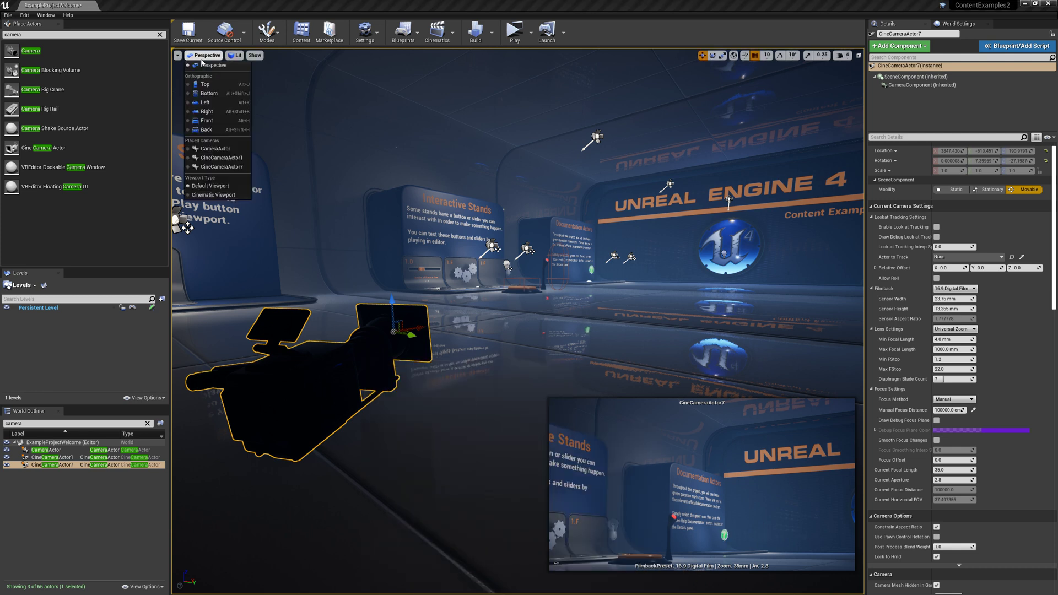